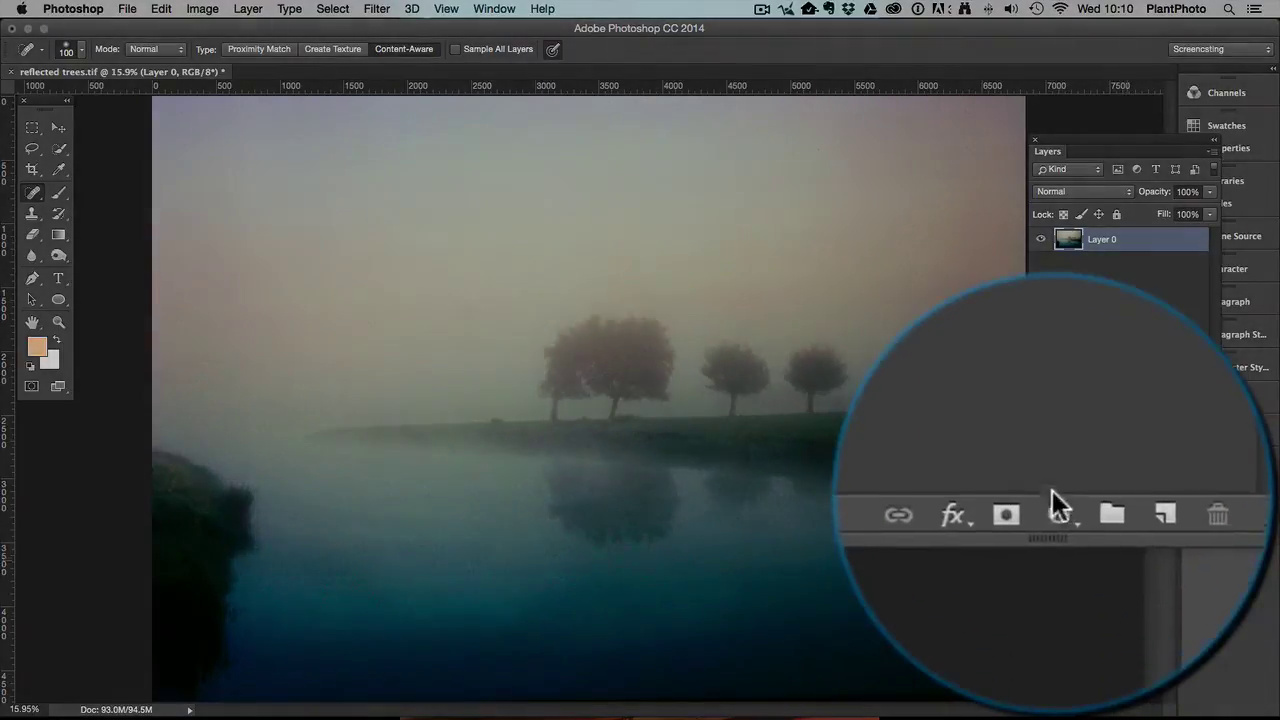
Step: Add a Curves 1 adjustment layer at the Default preset, leaving the RGB channel unchanged
left_click(1054, 496)
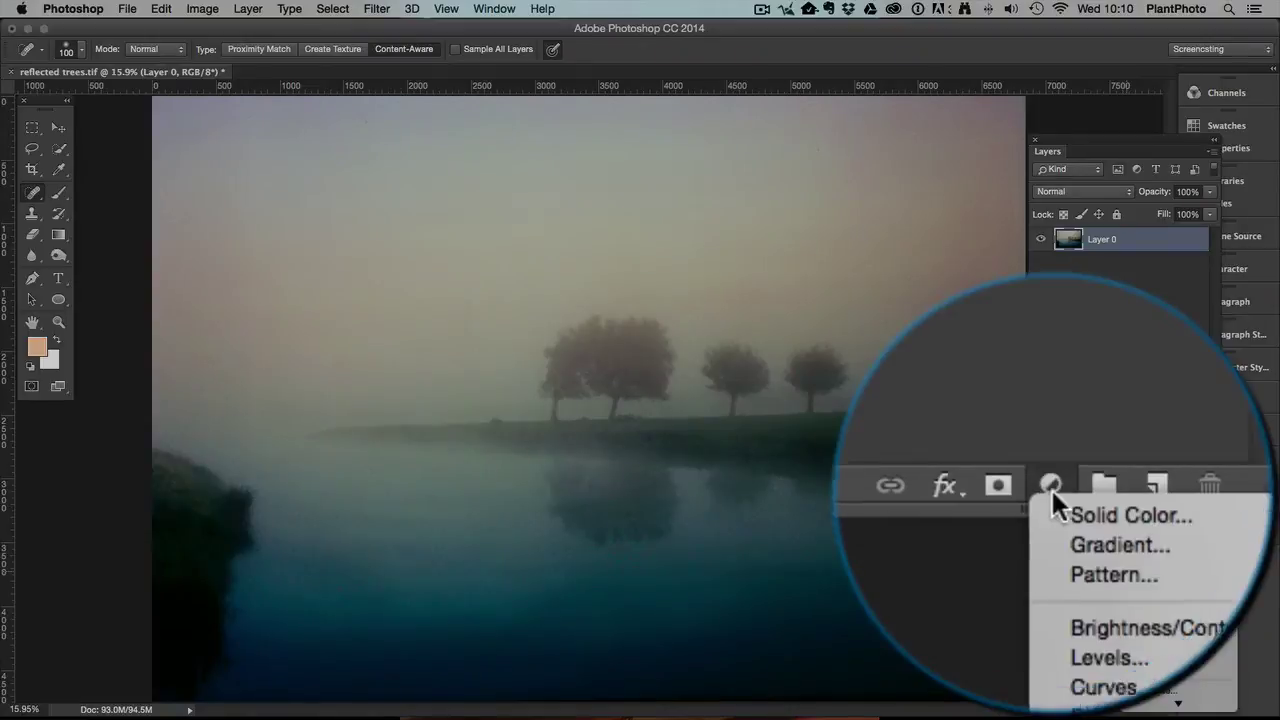
left_click(1051, 540)
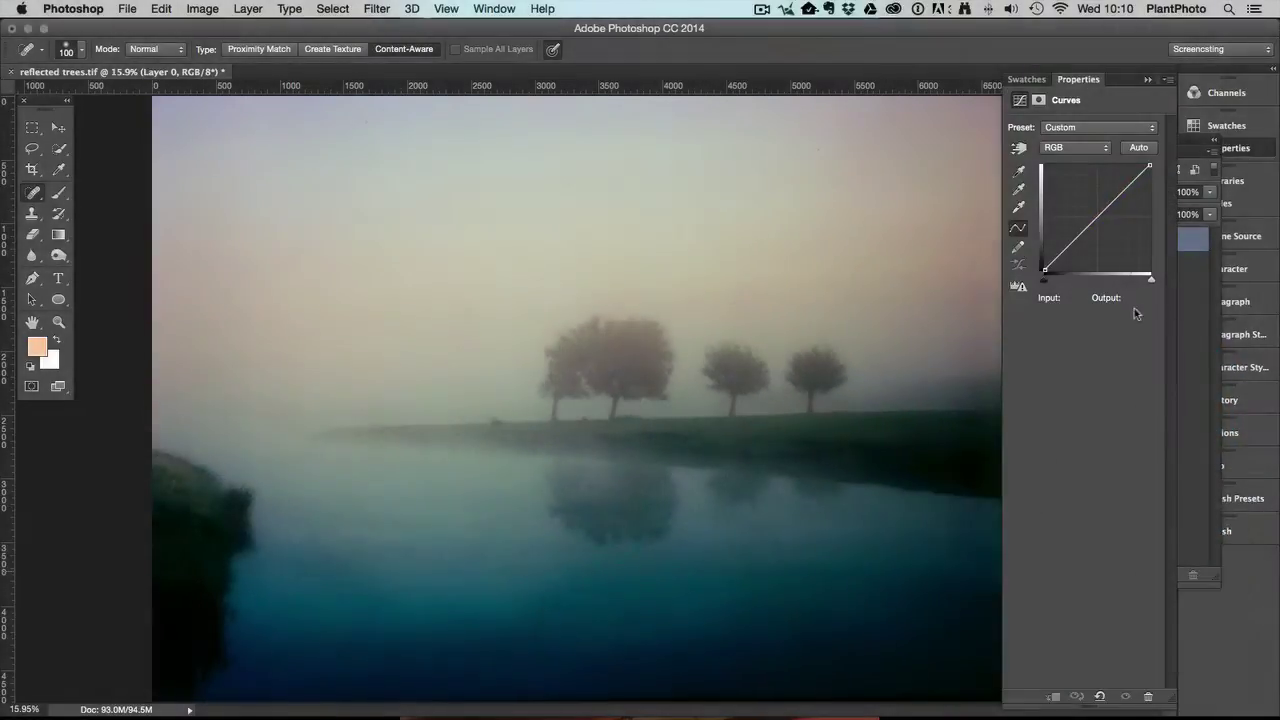
left_click(1080, 154)
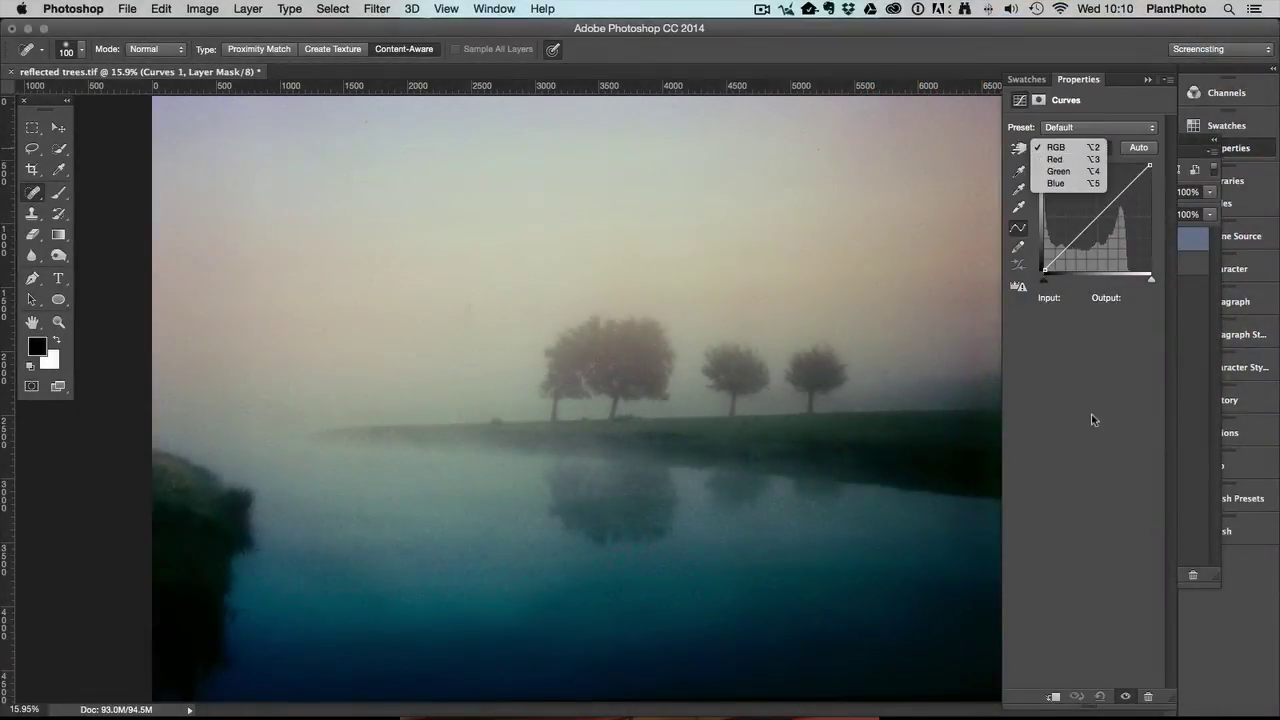
left_click(1091, 413)
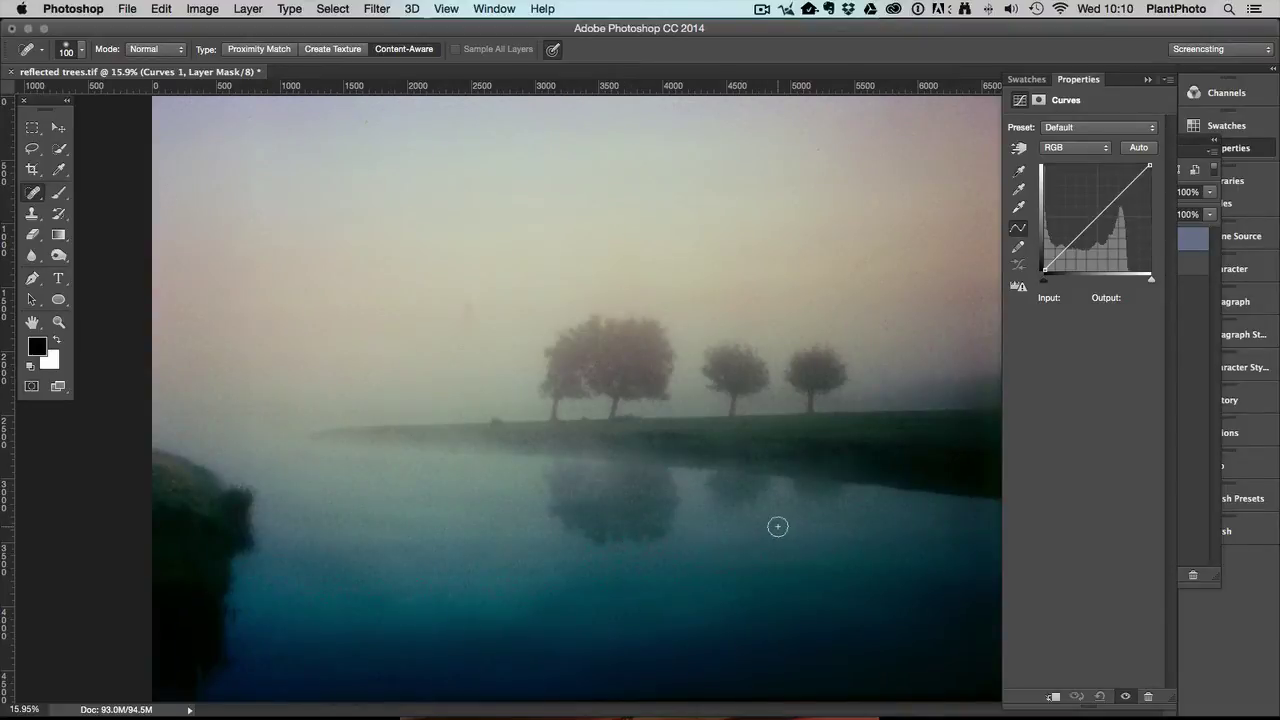
Step: Raise the Red channel curve to warm the misty image
left_click(1091, 148)
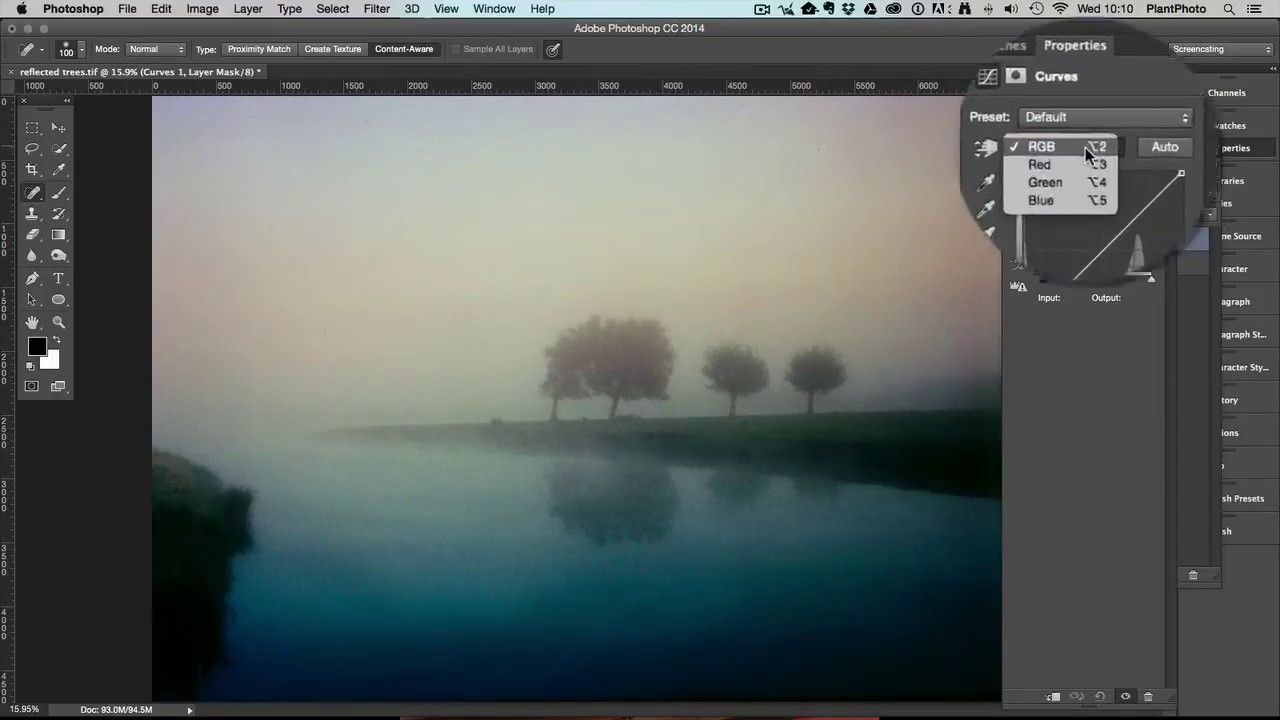
left_click(1052, 224)
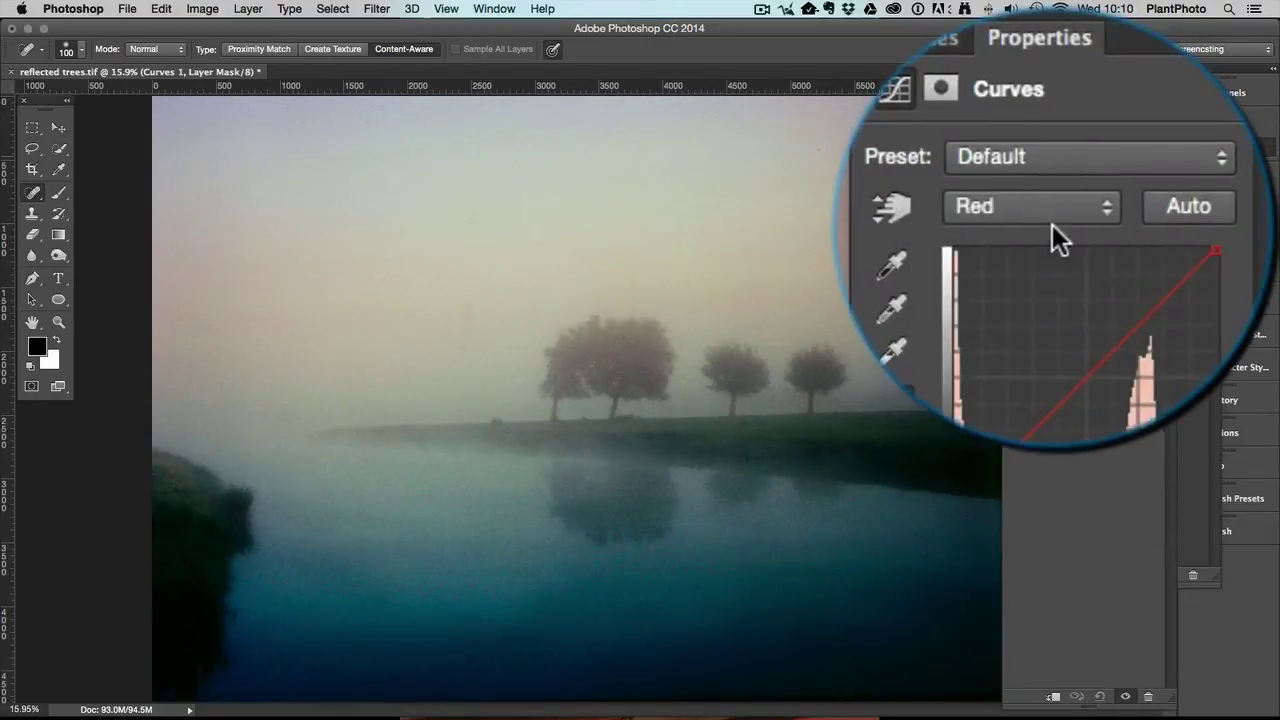
left_click_drag(1053, 229, 1053, 229)
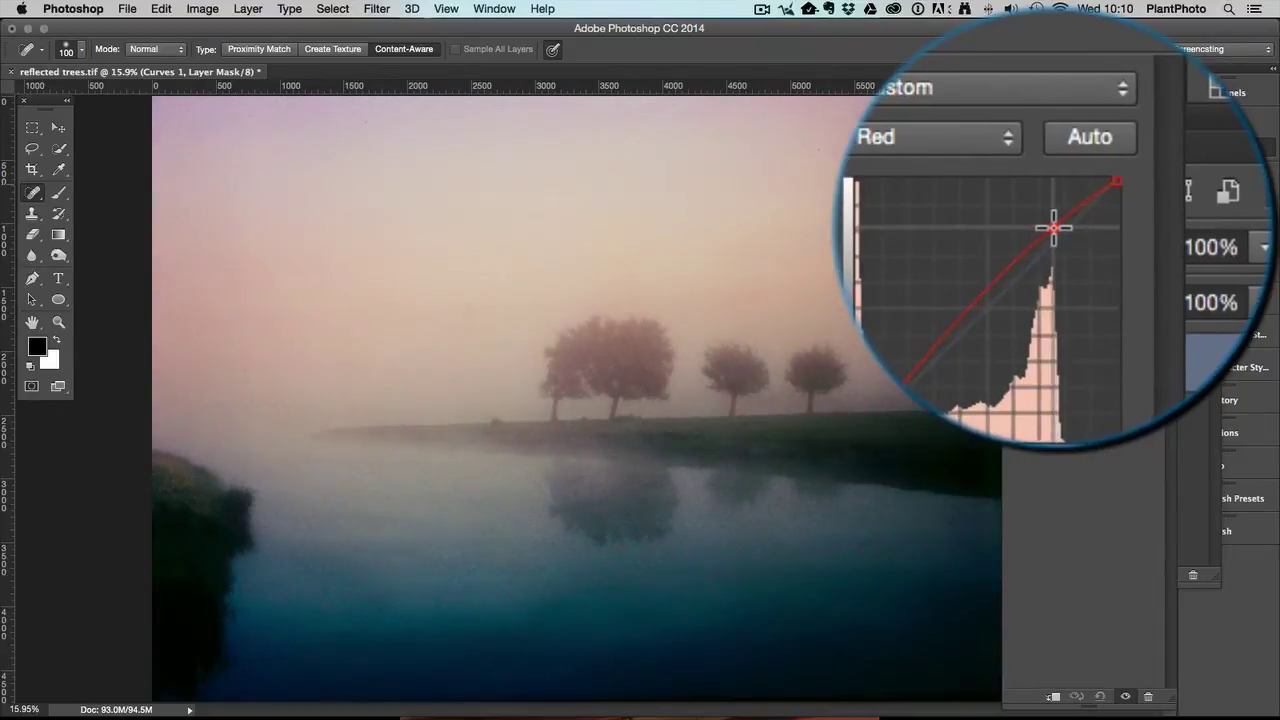
Step: Pull the Blue curve's top point down to output 224
left_click(1052, 224)
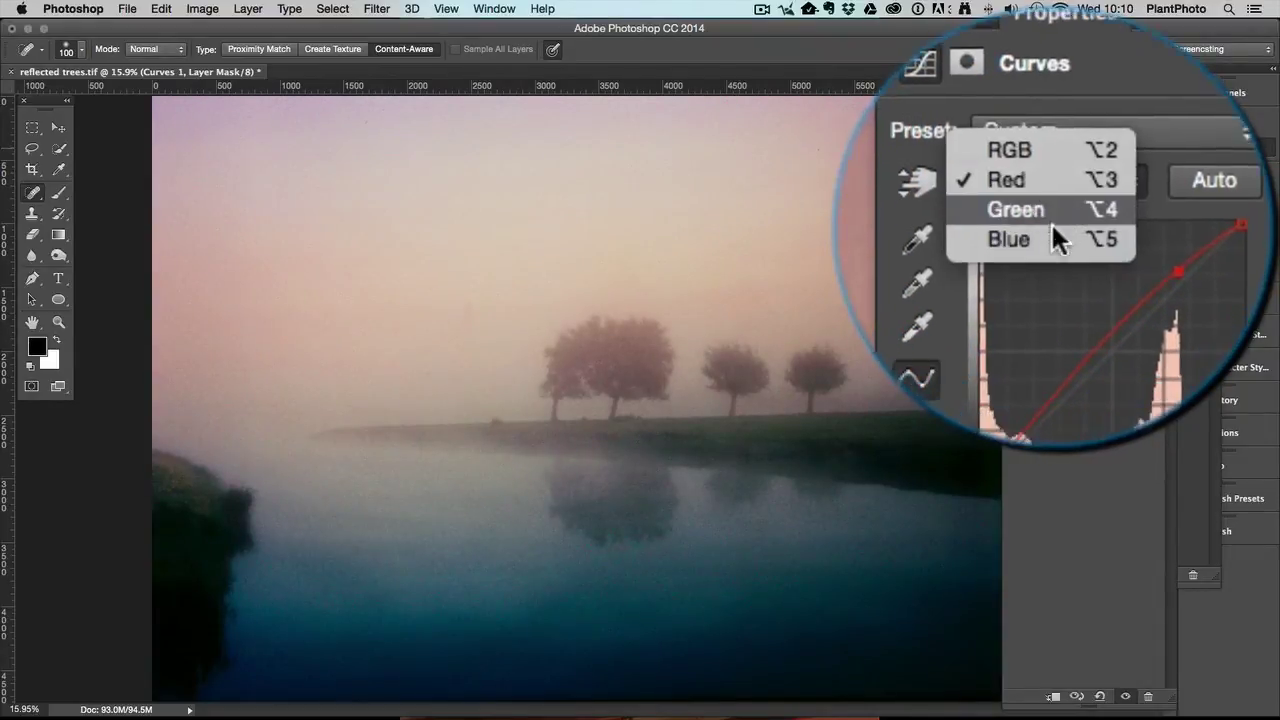
left_click(1055, 238)
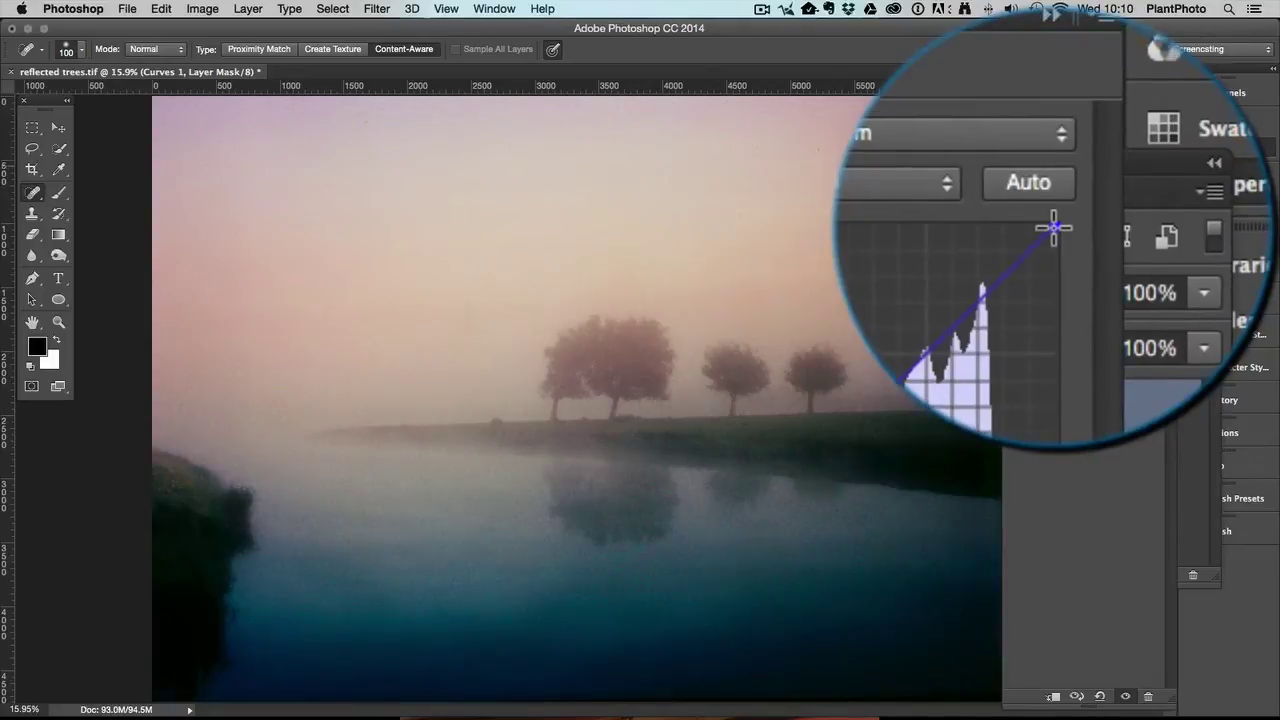
left_click_drag(1053, 232, 1053, 226)
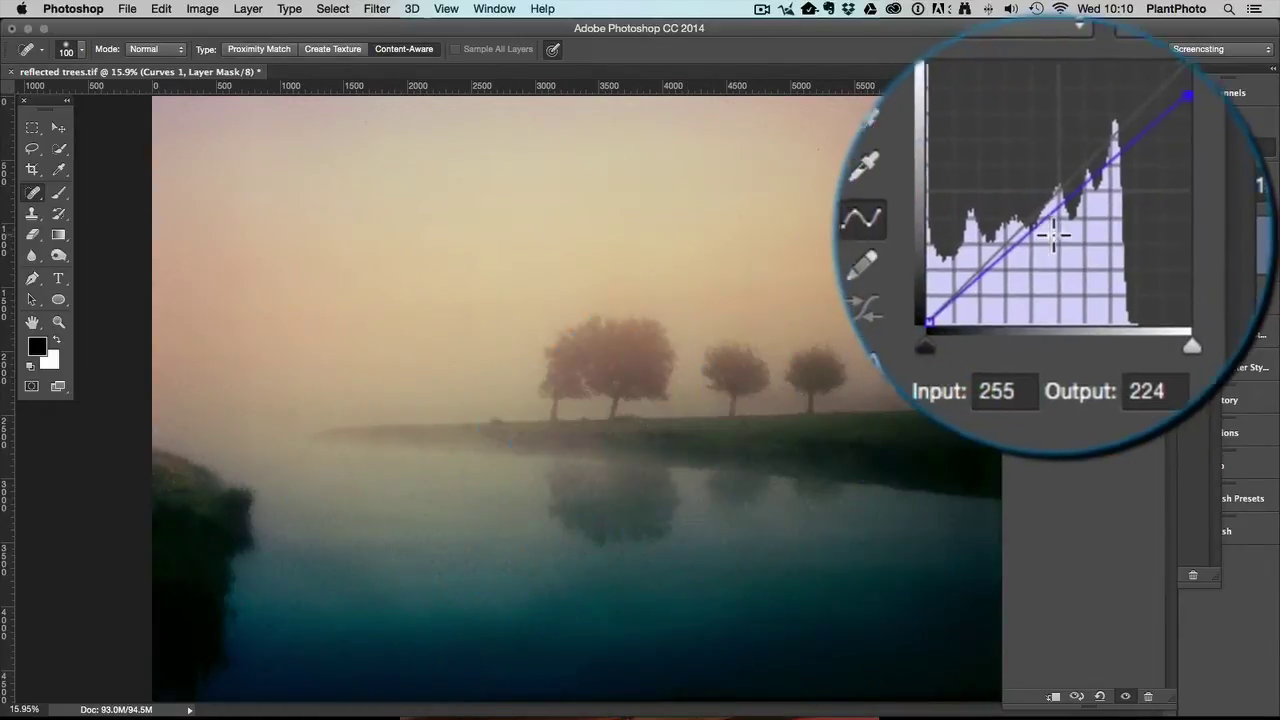
Step: Add a Blue midtone point, anchor Red at 91→92, and lower Red's upper point to 173→198
left_click_drag(1053, 232, 1053, 228)
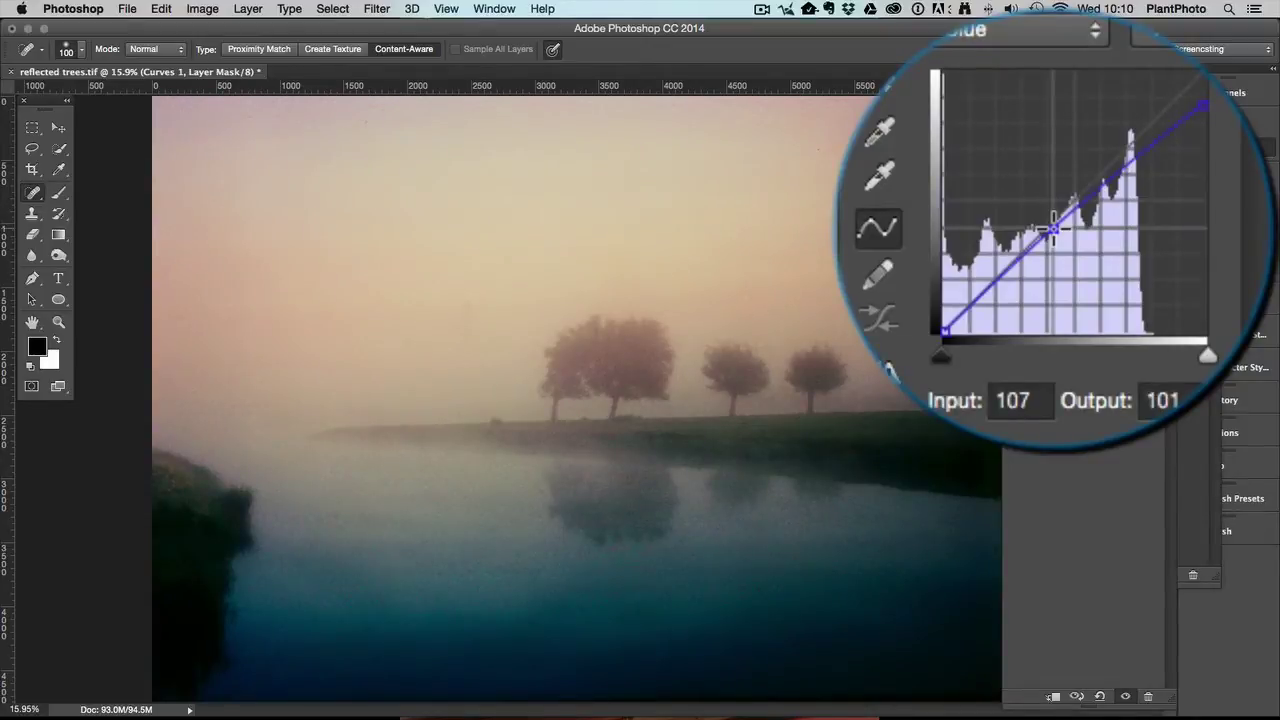
left_click_drag(1053, 228, 1053, 227)
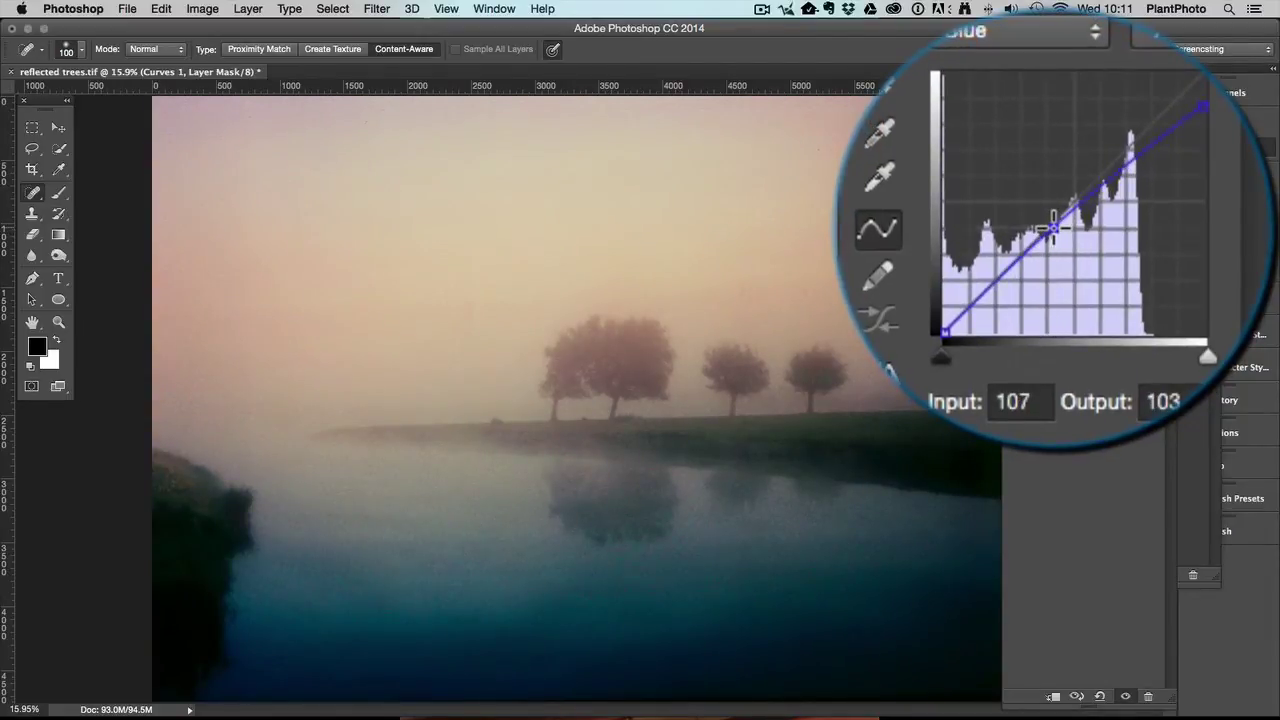
left_click(1052, 224)
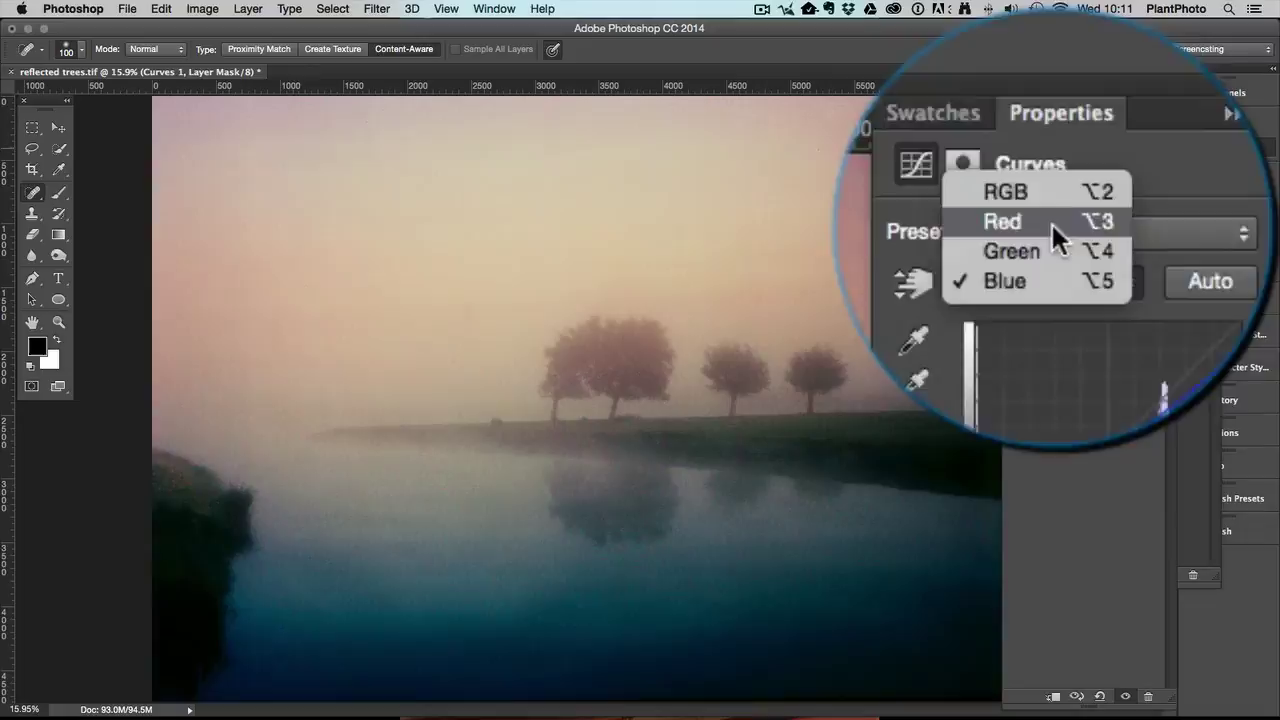
left_click(1051, 222)
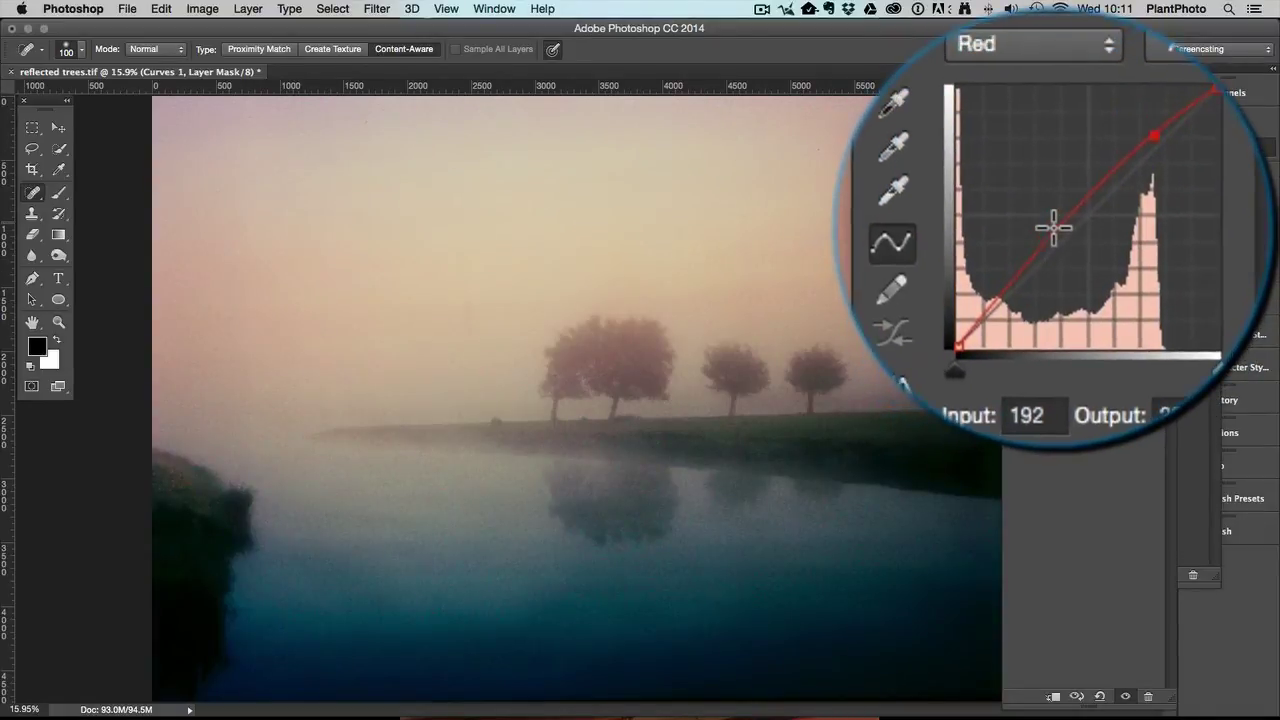
left_click(1053, 228)
left_click_drag(1053, 228, 1053, 233)
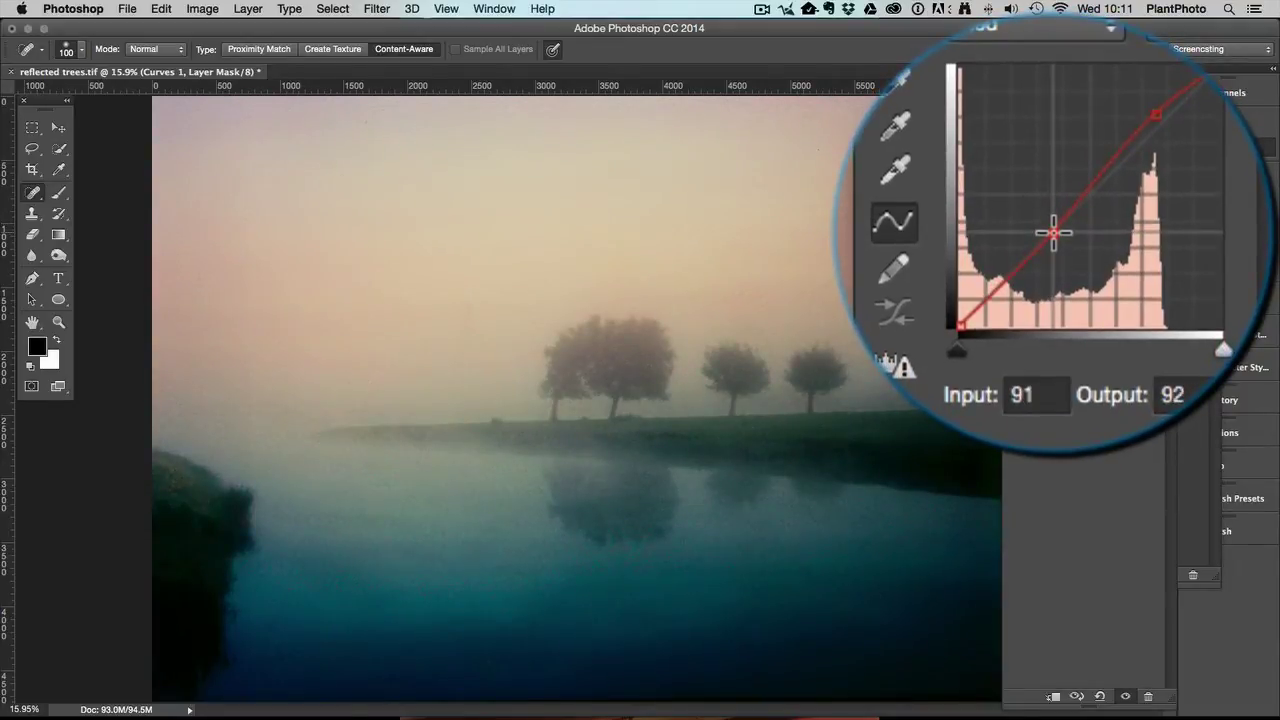
left_click(1122, 185)
left_click_drag(1122, 185, 1115, 188)
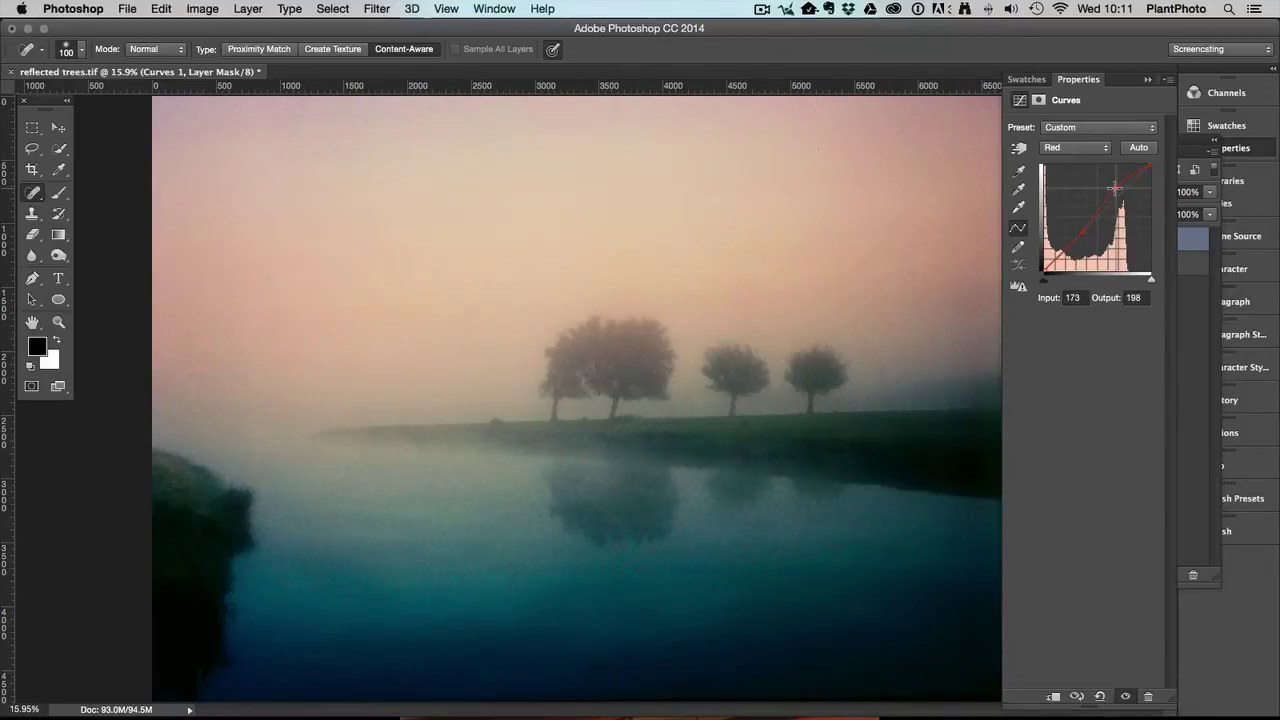
Step: Toggle Curves 1 off and on to compare, then delete it, leaving only Layer 0
left_click(1148, 80)
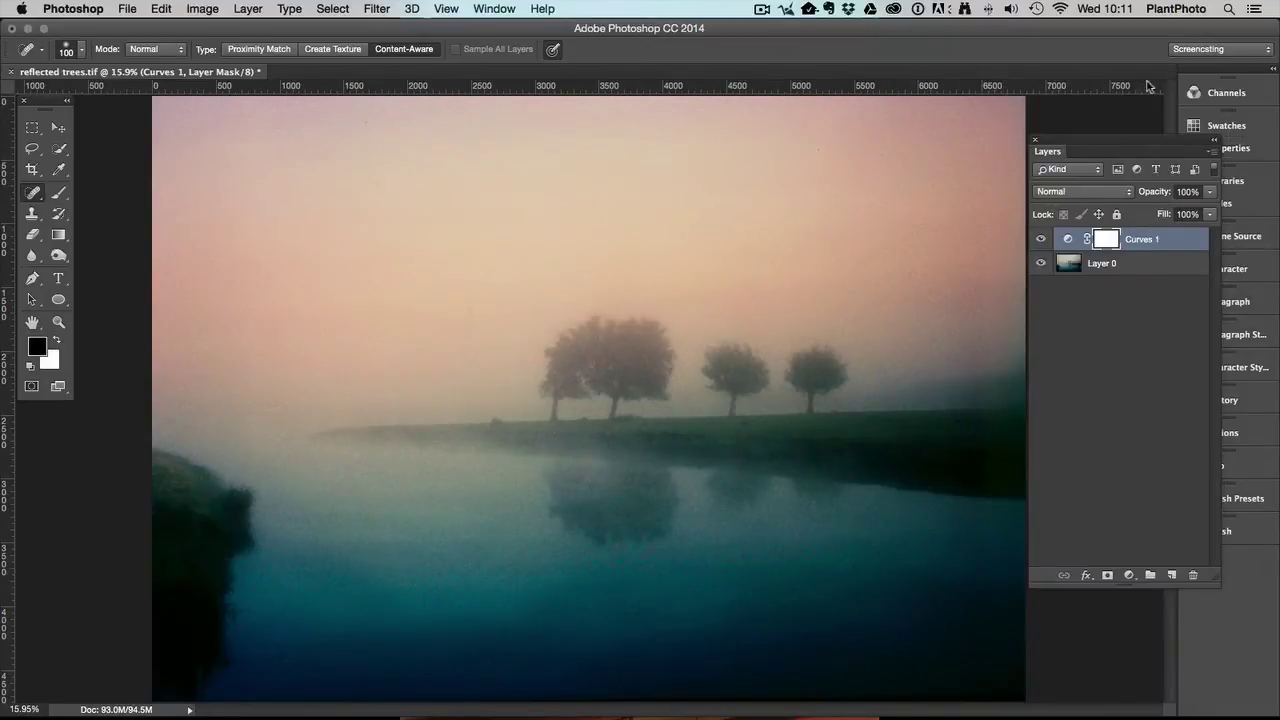
left_click(1040, 239)
left_click(1040, 239)
left_click_drag(1171, 240, 1191, 571)
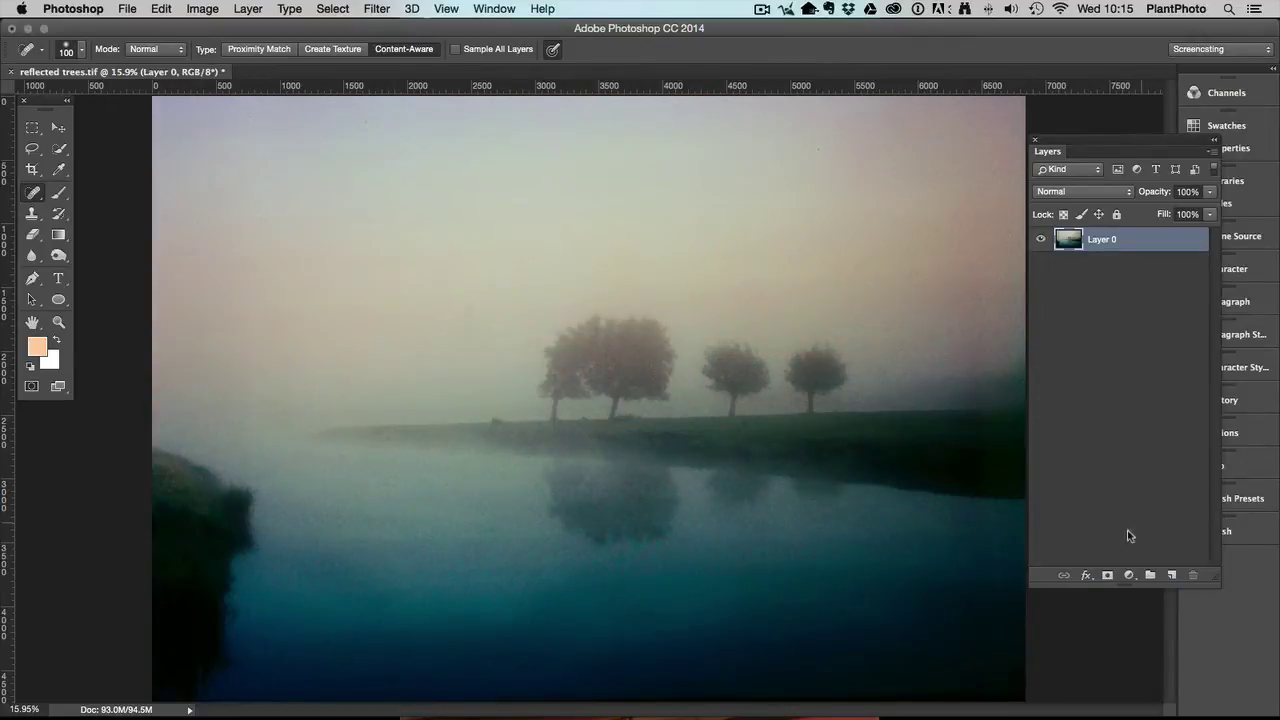
Step: Try a Color Lookup layer with Bleach Bypass.look, then delete it again
left_click(1129, 575)
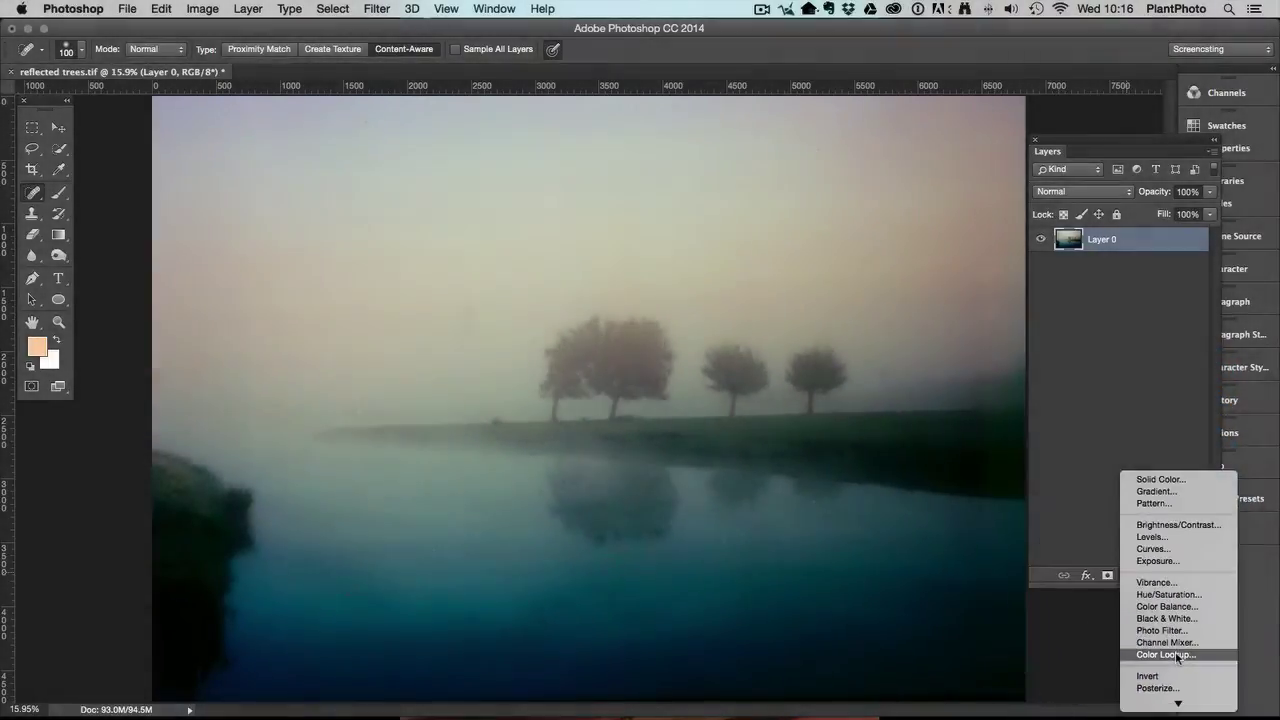
left_click(1177, 658)
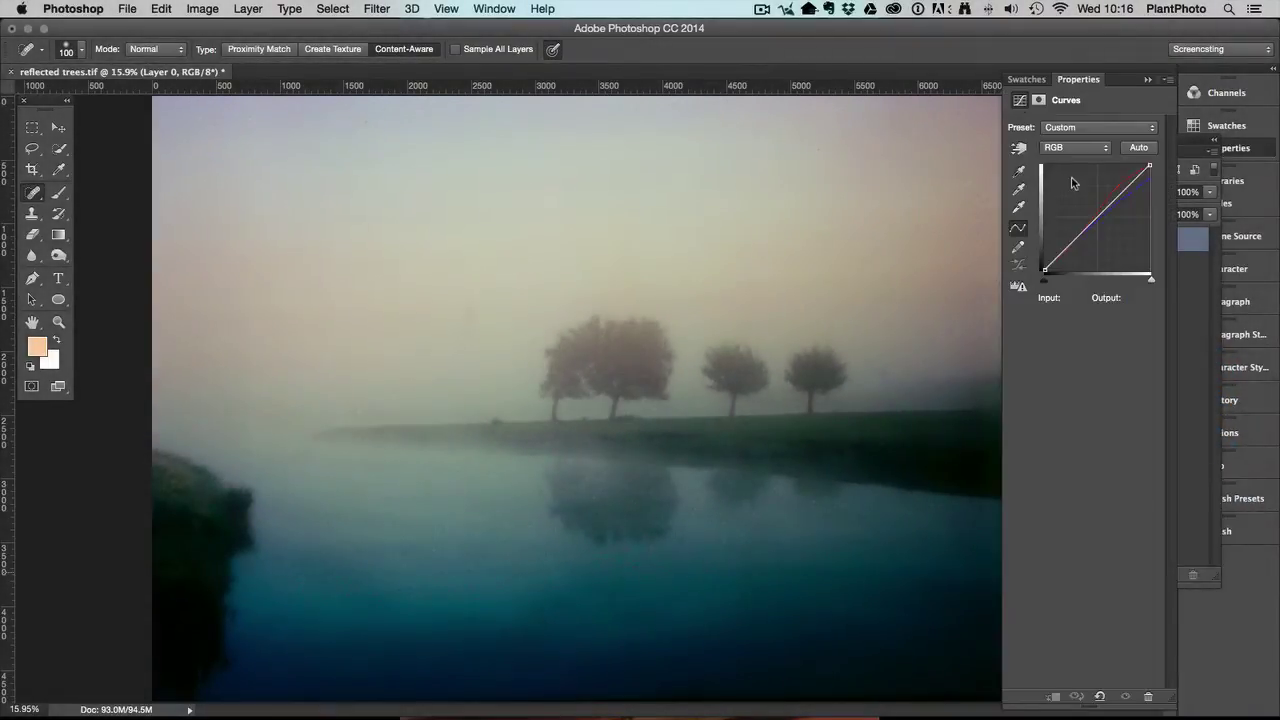
left_click(1095, 135)
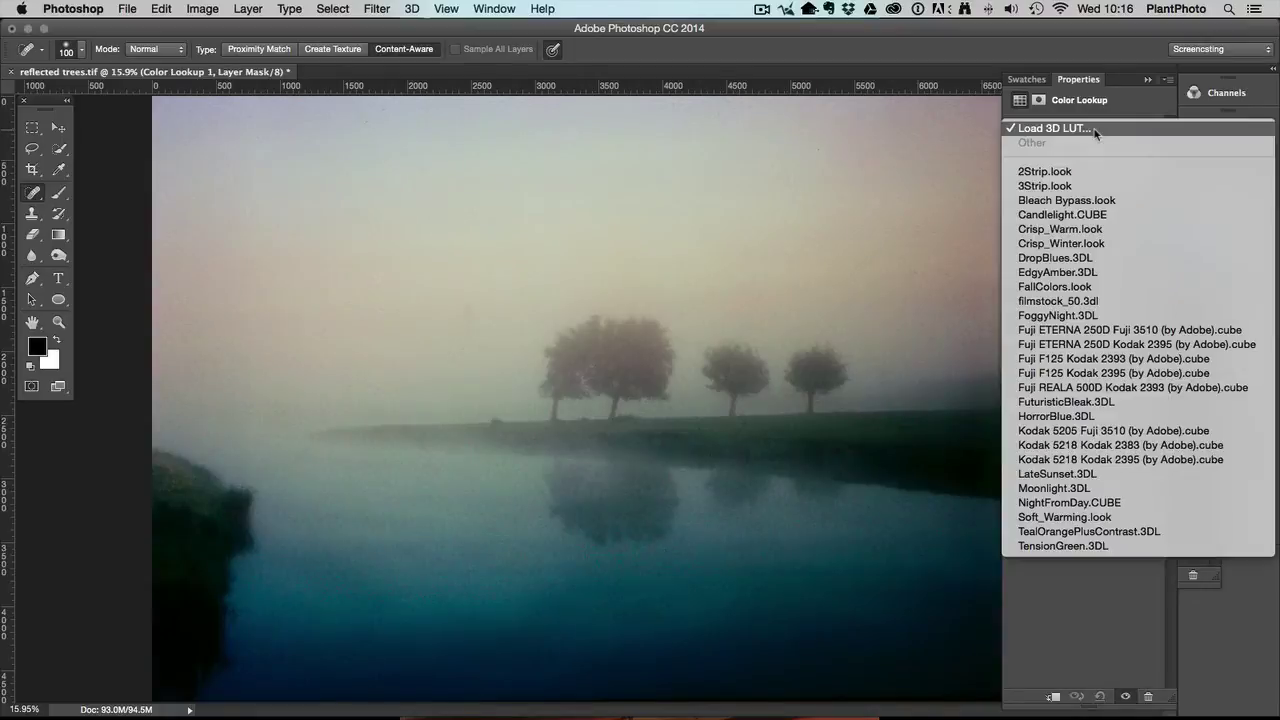
left_click(1086, 194)
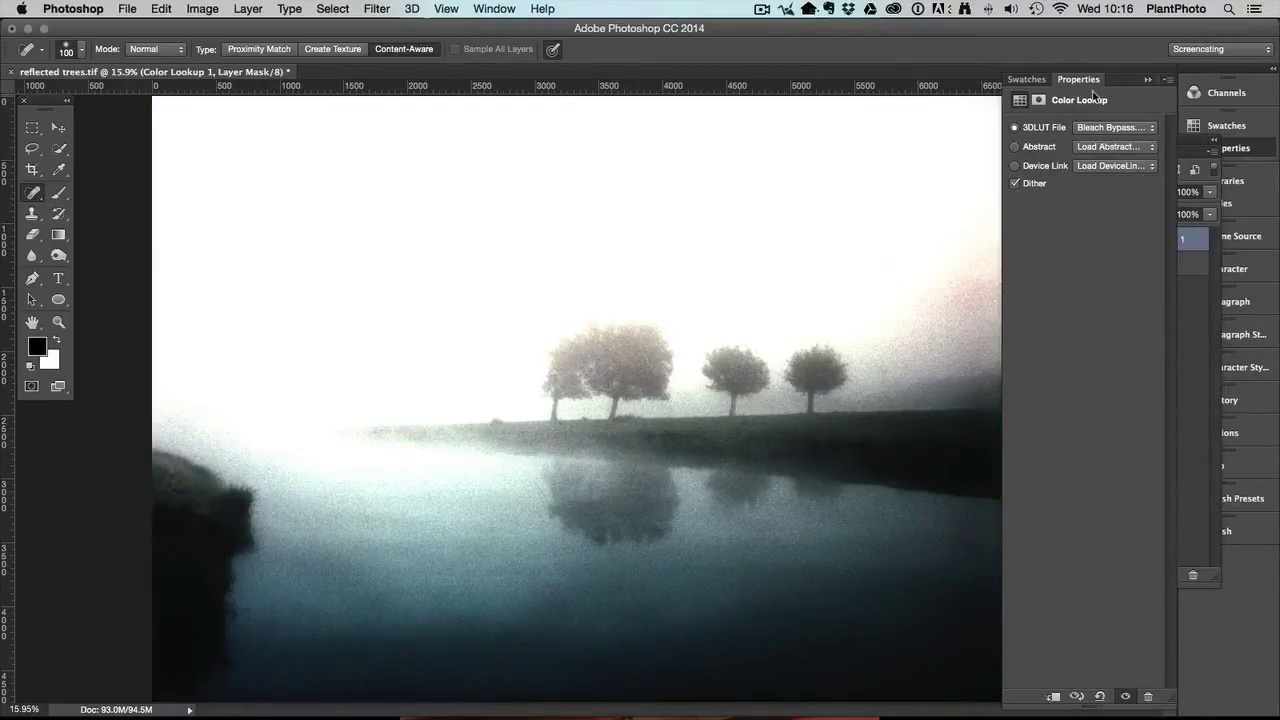
left_click(1147, 80)
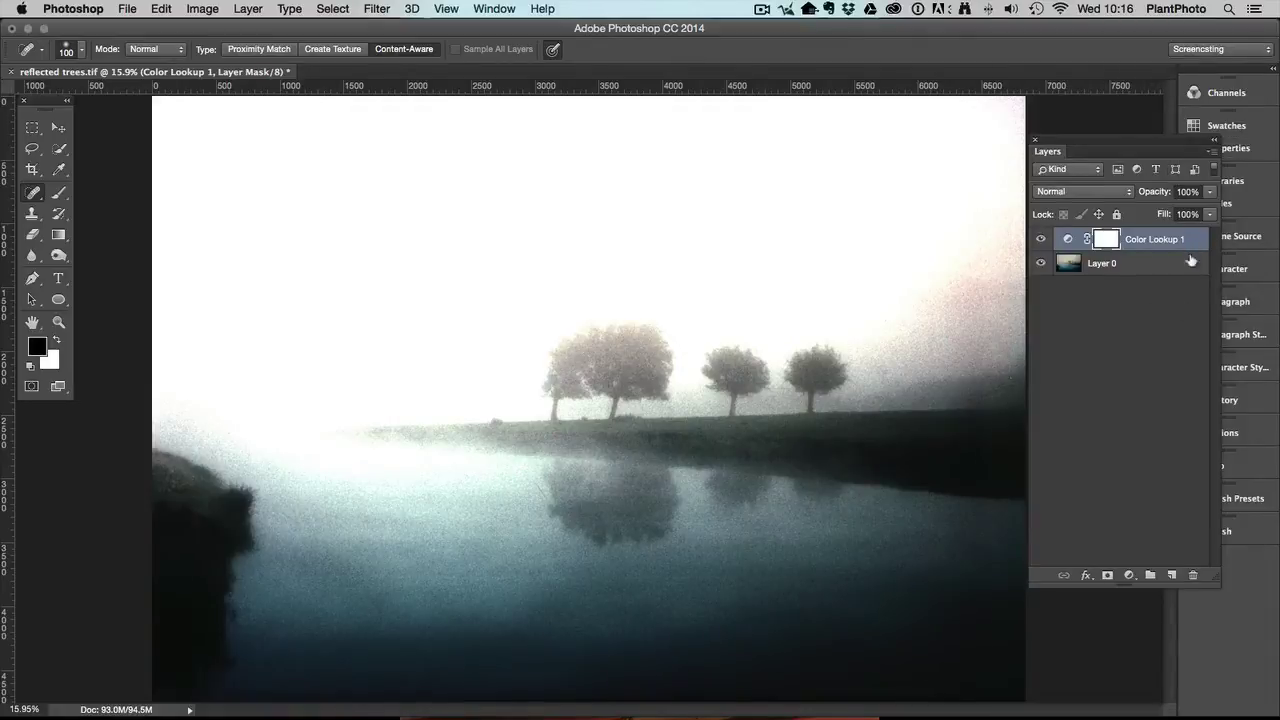
left_click_drag(1192, 252, 1192, 575)
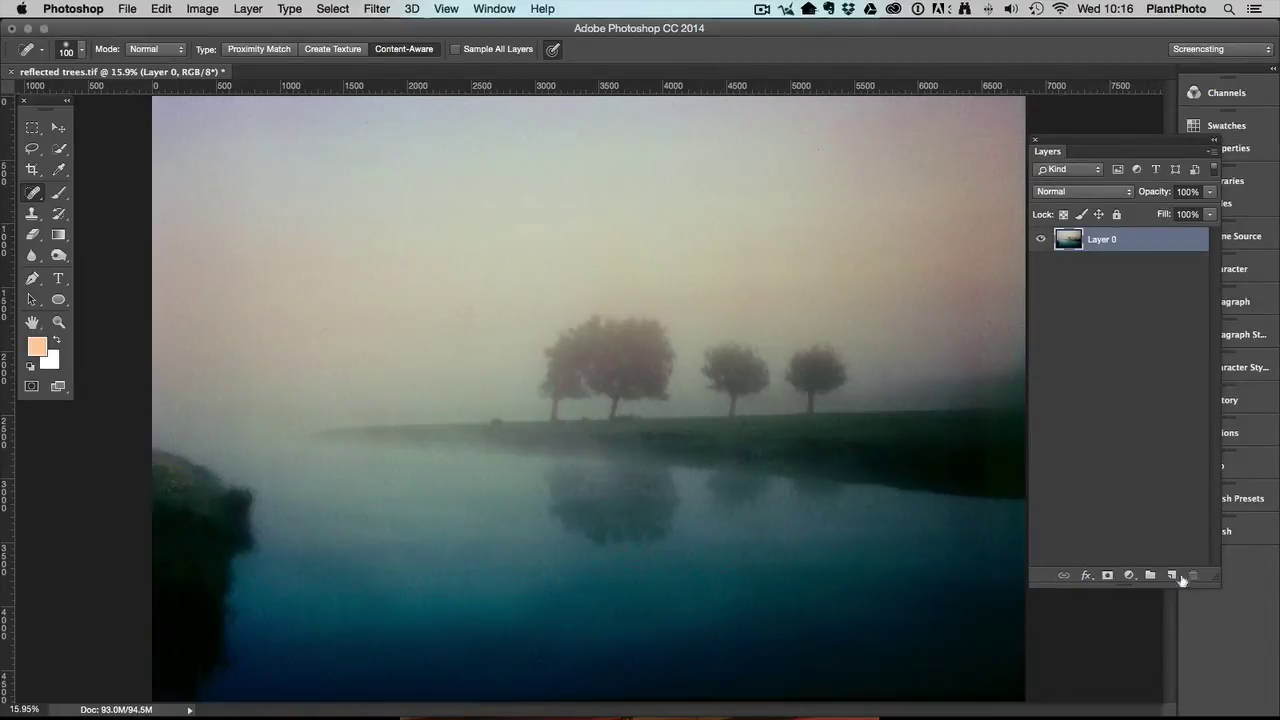
Step: Add a new Curves adjustment layer and raise its Red curve for a pinker tone
left_click(1131, 576)
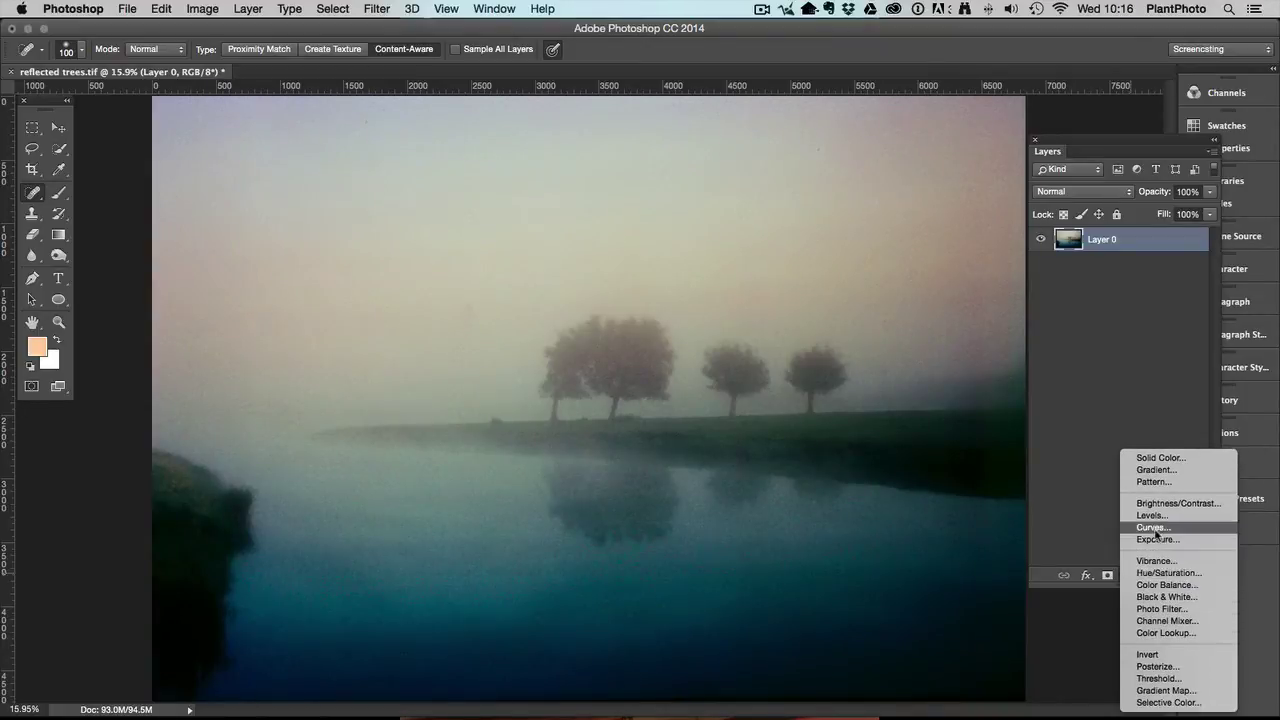
left_click(1153, 527)
left_click(1062, 147)
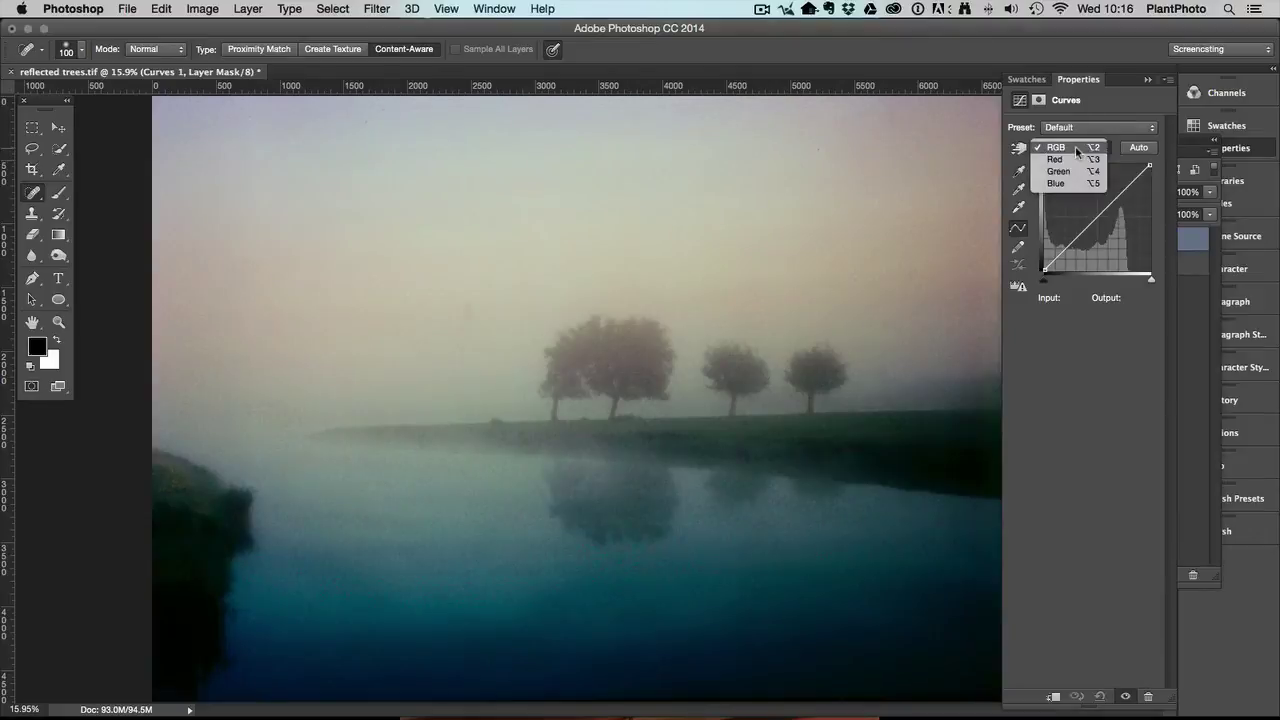
left_click(1085, 163)
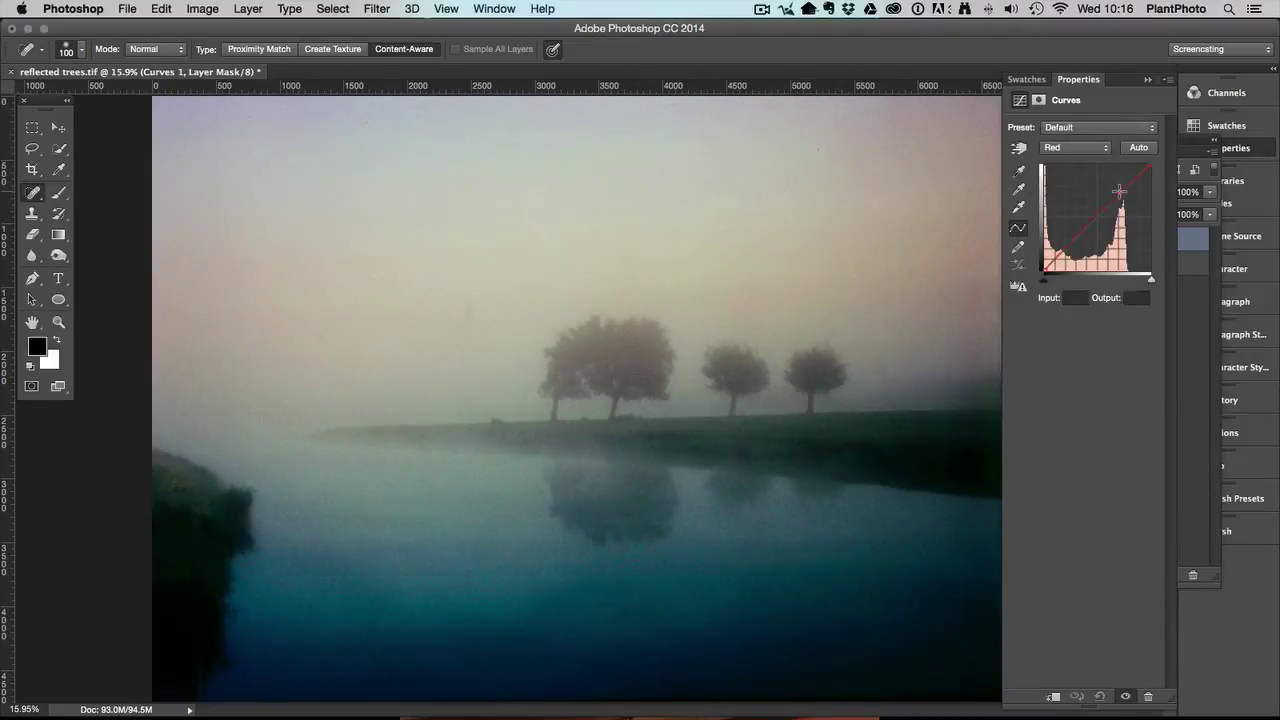
left_click(1120, 190)
left_click_drag(1120, 190, 1120, 187)
Step: Lower the Blue curve to add yellow and lift the Green midtones slightly
left_click(1080, 147)
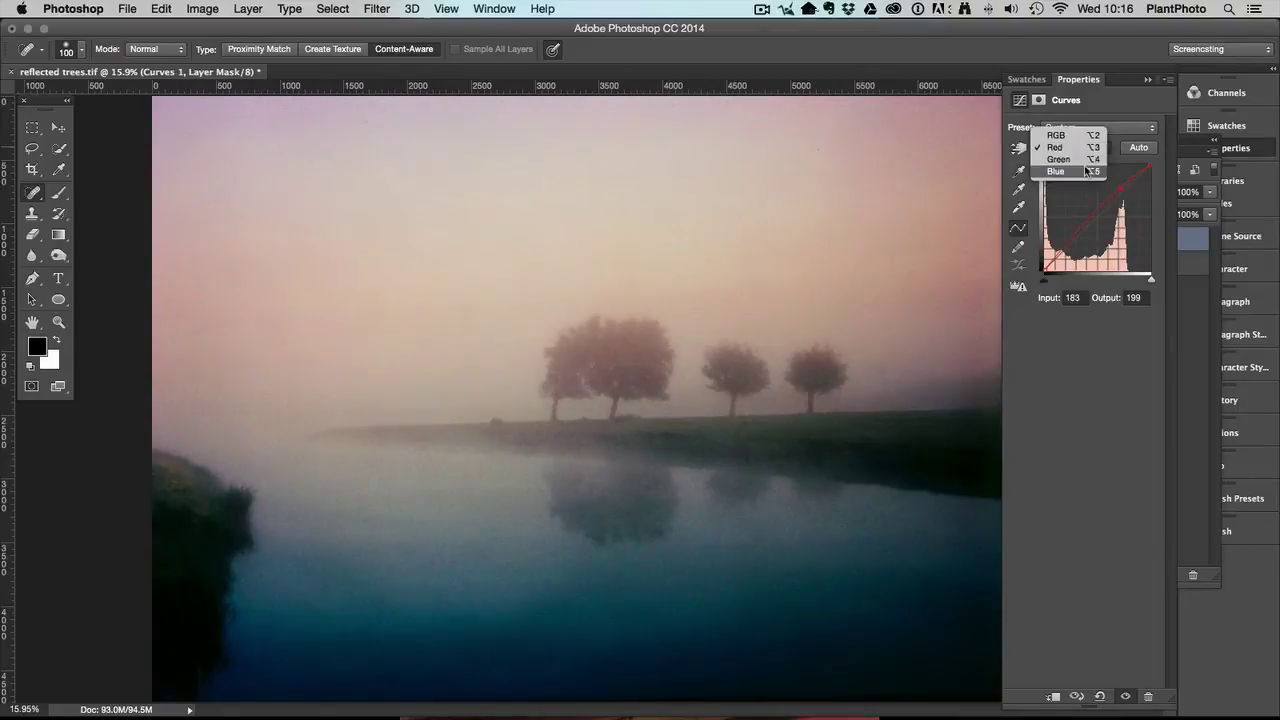
left_click(1087, 171)
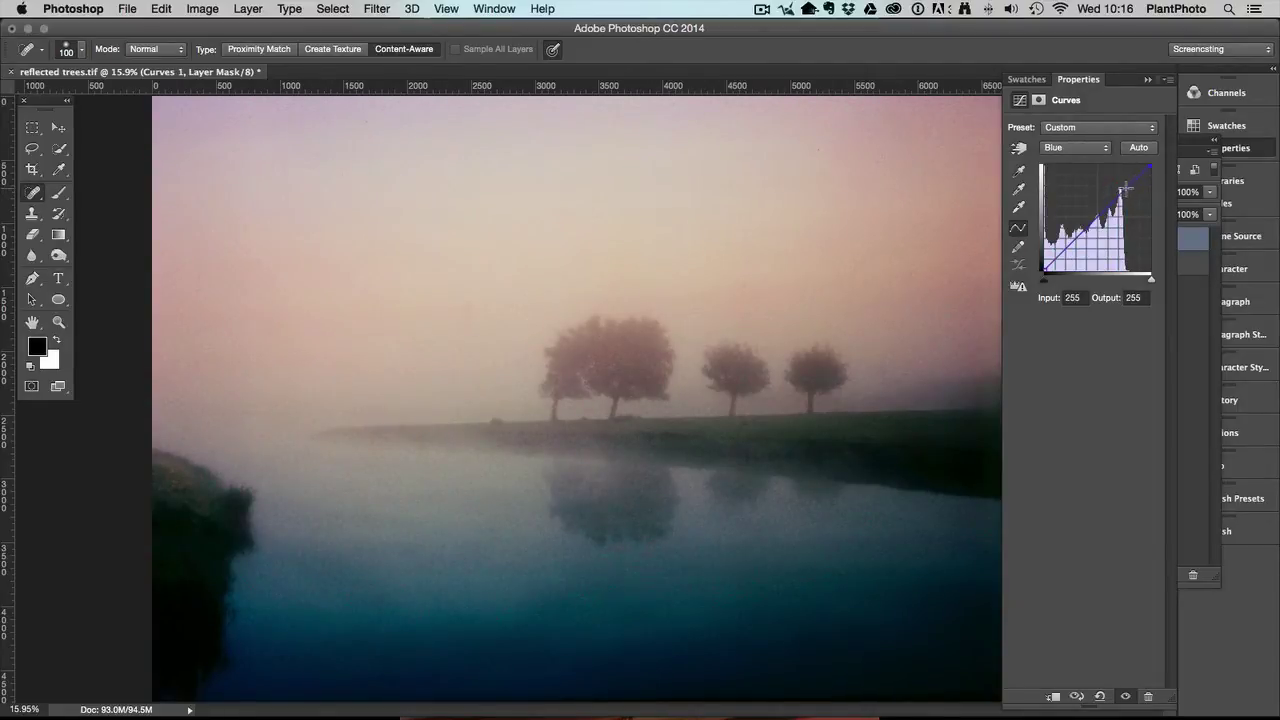
left_click_drag(1125, 187, 1126, 193)
left_click(1078, 147)
left_click(1077, 135)
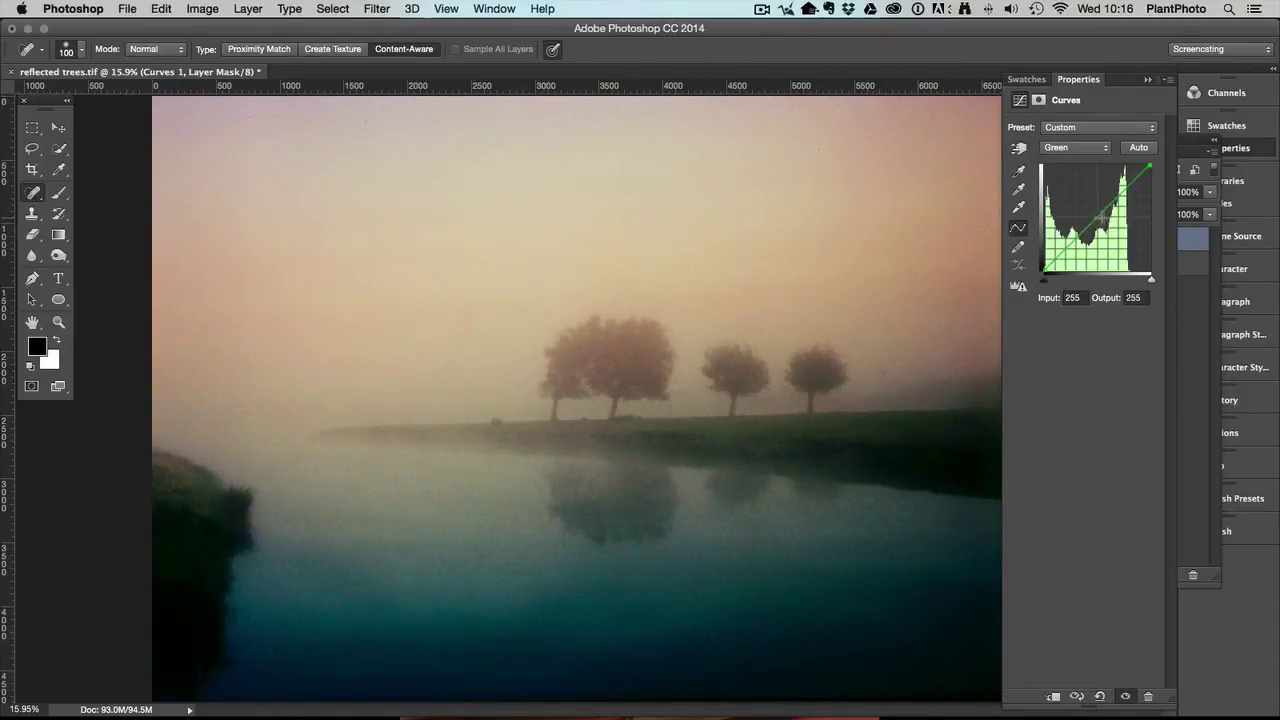
left_click_drag(1093, 221, 1105, 214)
left_click(1147, 79)
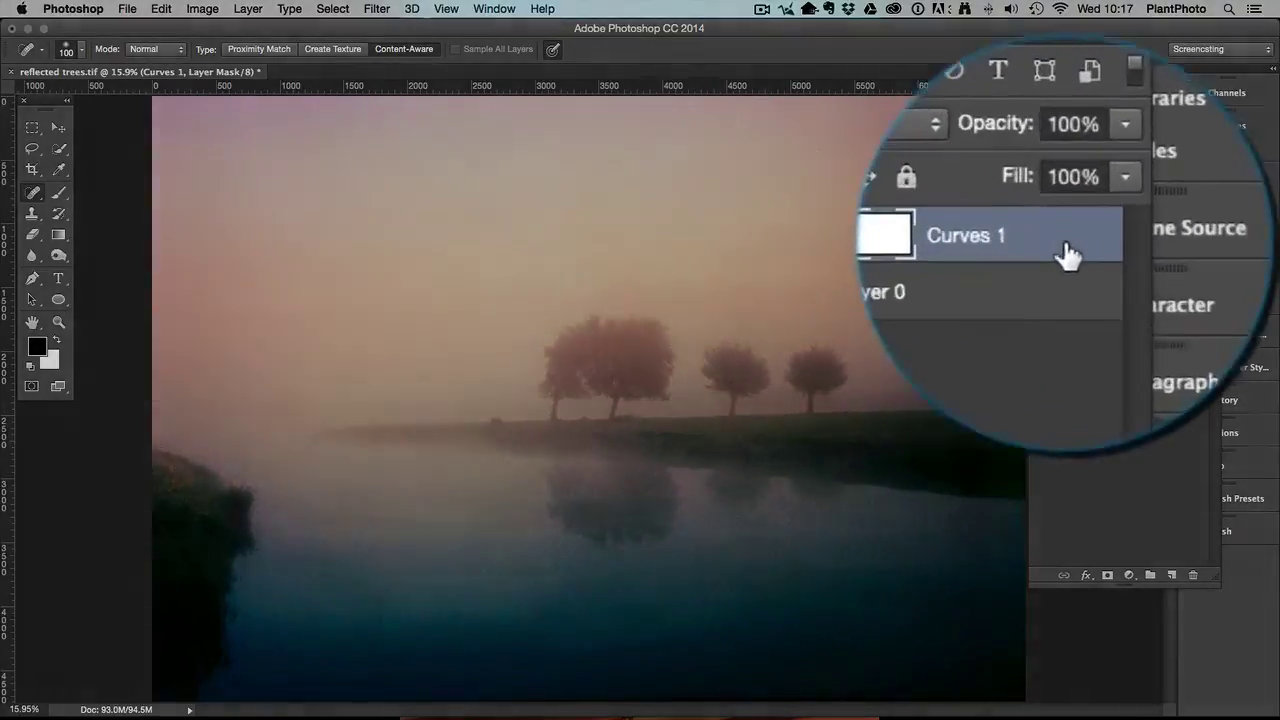
Step: In Curves 1's Blending Options, drag the This Layer black Blend If slider to 92
double_click(1184, 246)
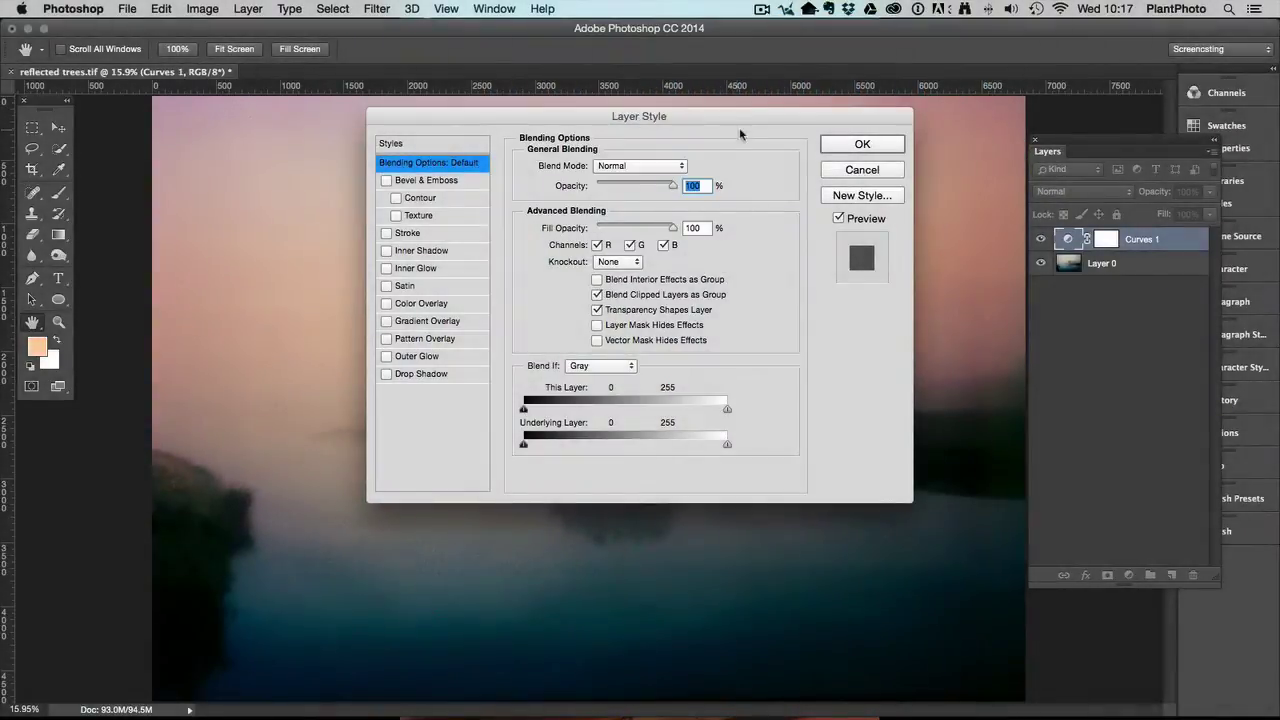
left_click_drag(733, 113, 995, 165)
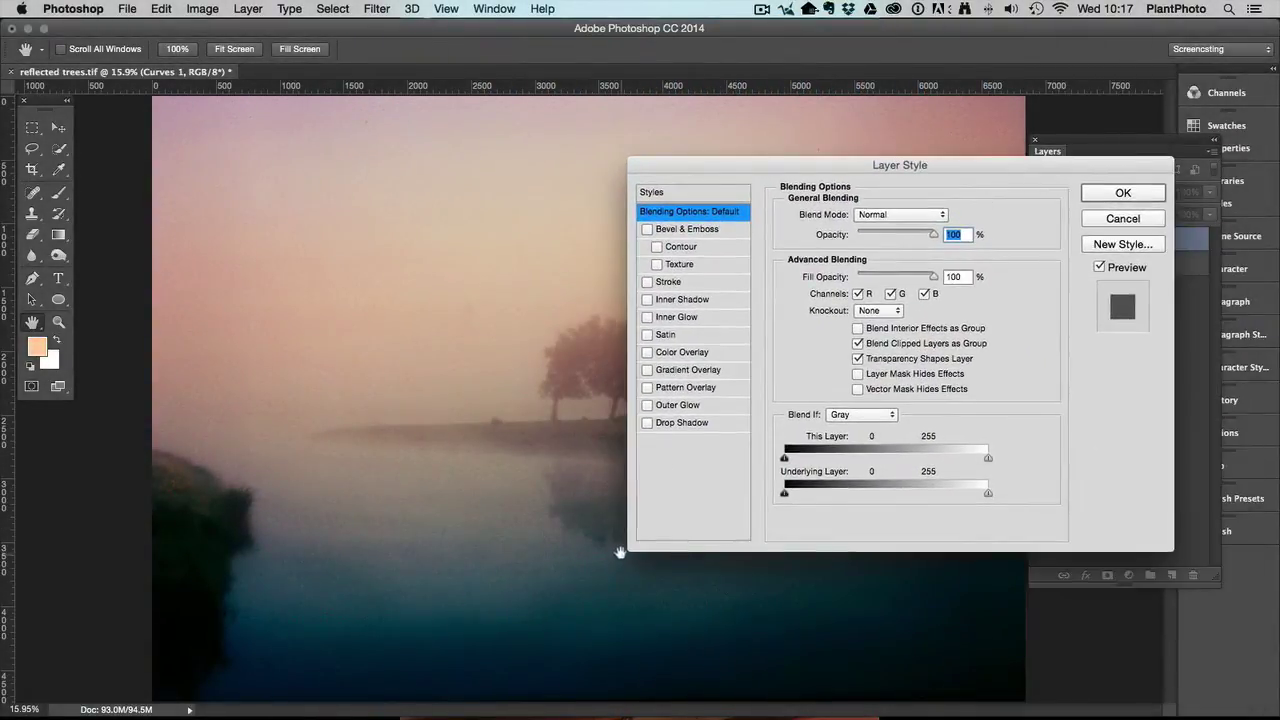
left_click_drag(841, 168, 966, 133)
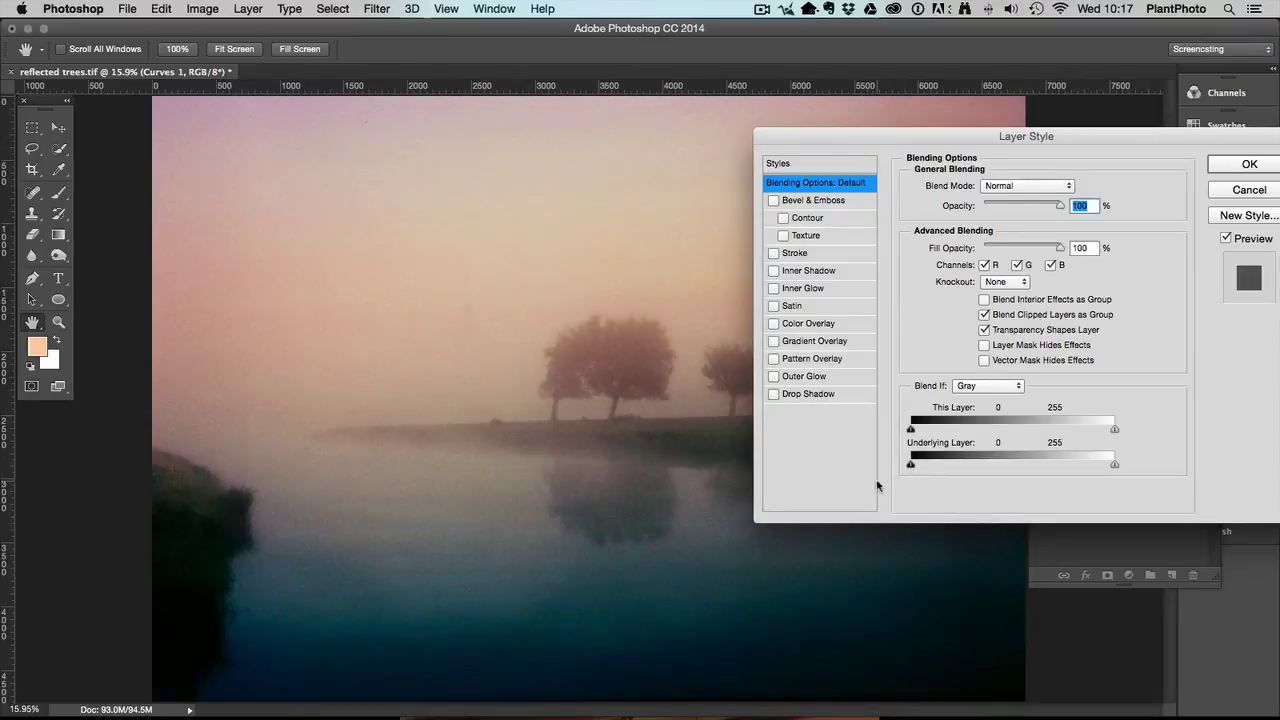
left_click_drag(910, 429, 985, 440)
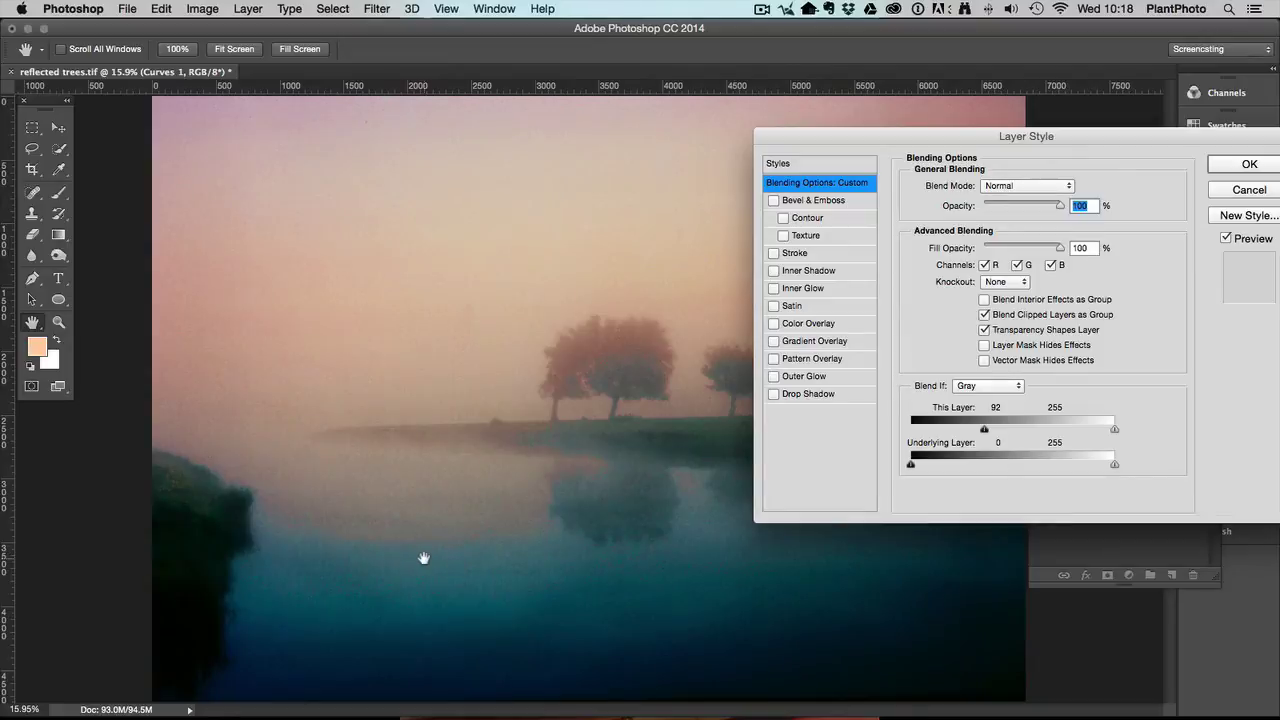
Step: Split the This Layer black slider to 92/143 for a gradual shadow fade and apply
key("alt")
left_click_drag(986, 431, 990, 432)
left_click_drag(991, 432, 993, 433)
left_click_drag(992, 432, 1025, 432)
left_click(1240, 164)
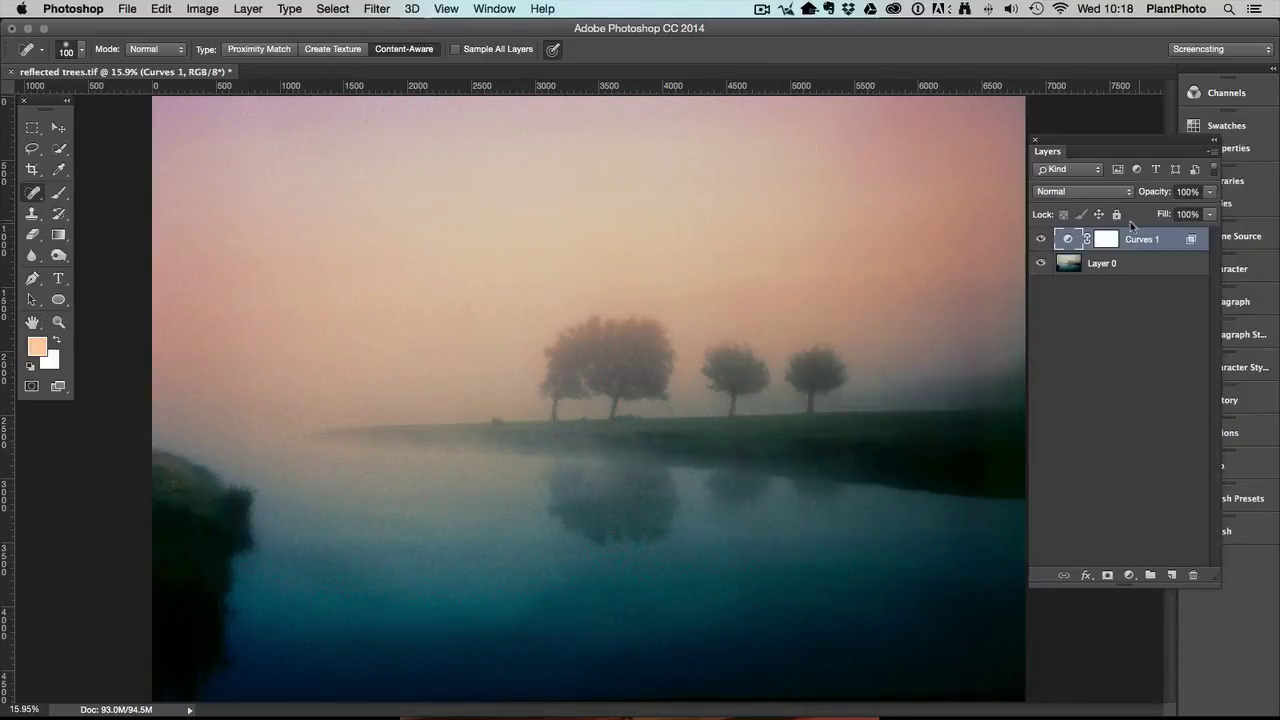
Step: Toggle Curves 1 visibility repeatedly for a before/after comparison, ending with it visible
left_click(1040, 239)
left_click(1040, 240)
left_click(1040, 240)
left_click(1040, 240)
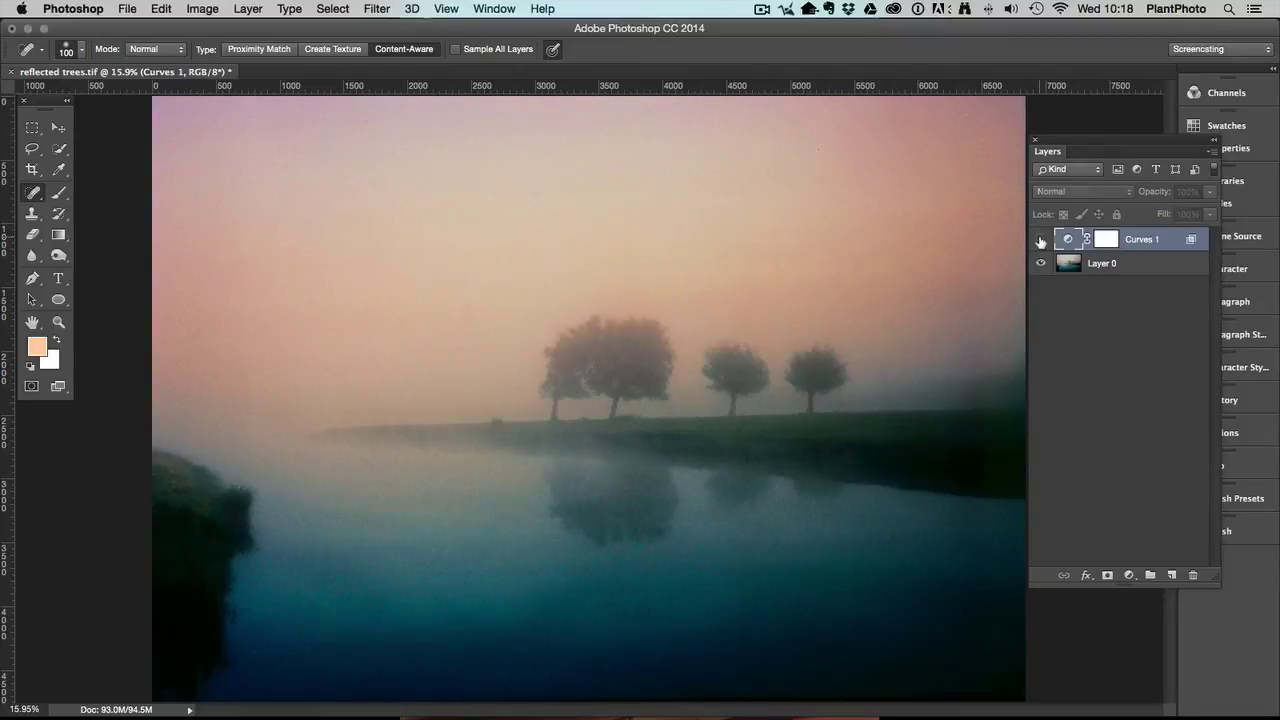
left_click(1040, 240)
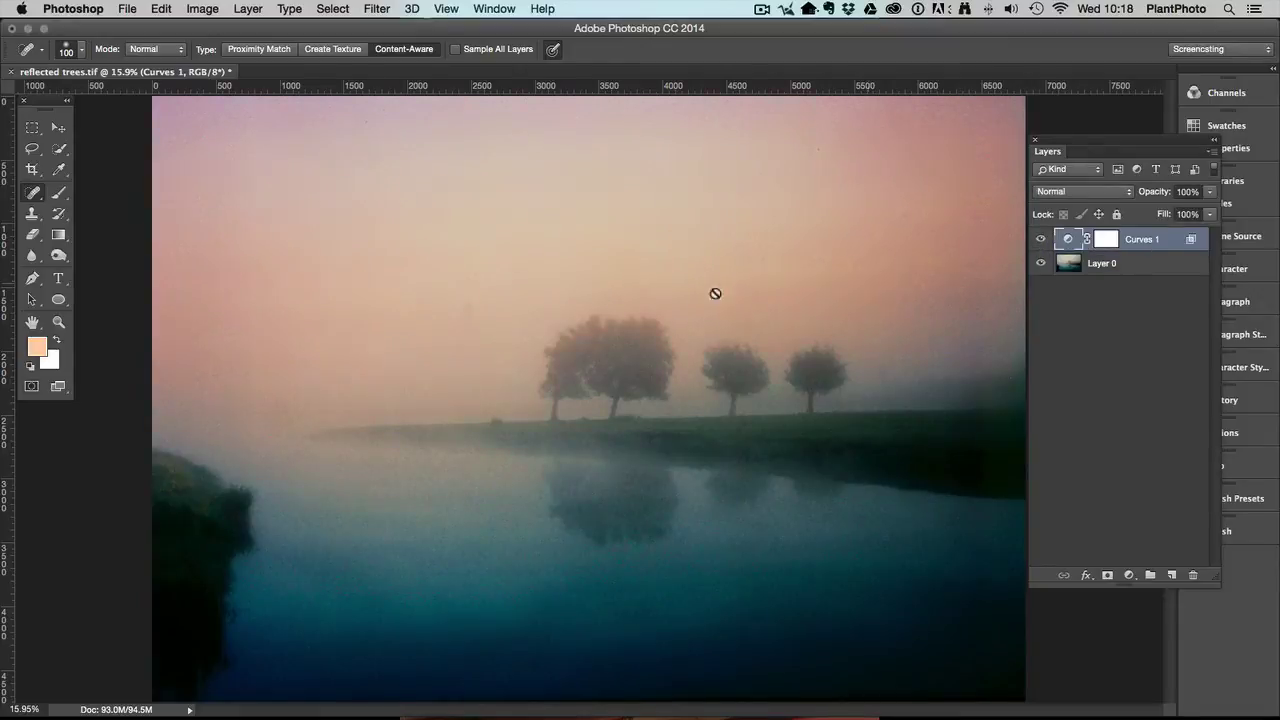
left_click(1040, 239)
left_click(1040, 239)
Step: Drag Curves 1's This Layer white Blend If slider left and split it into a feathered highlight limit
double_click(1180, 241)
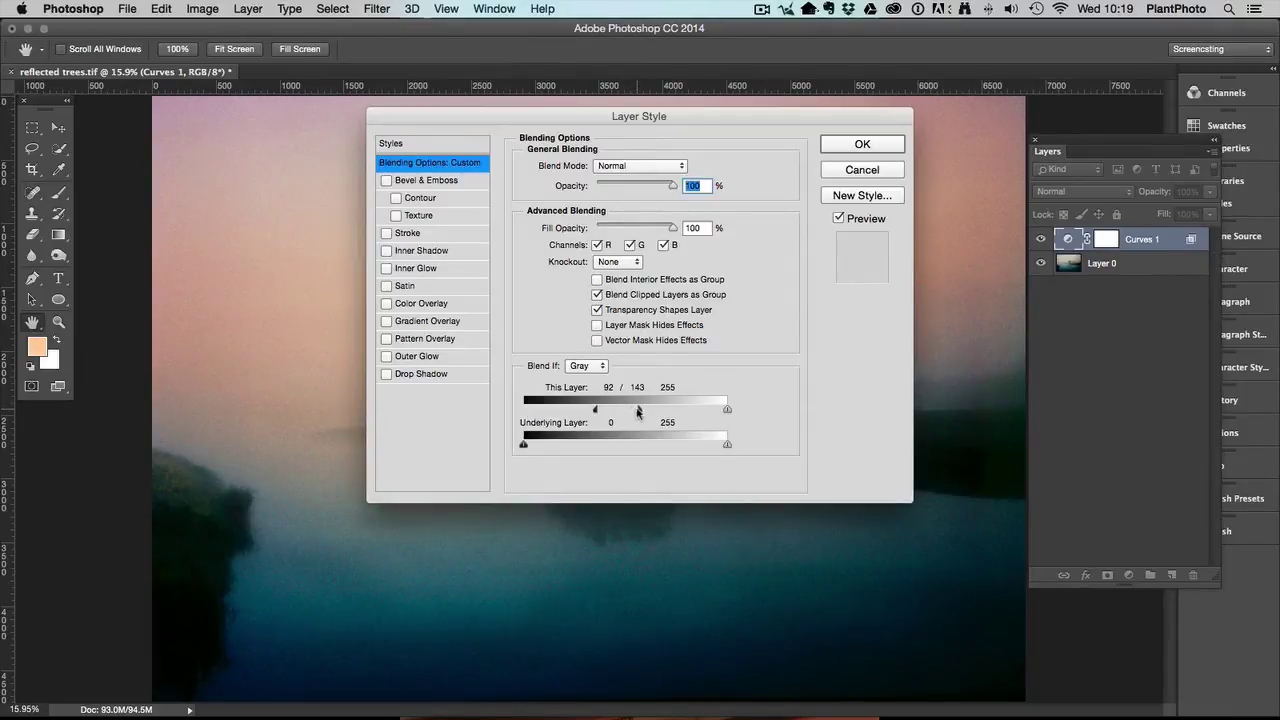
left_click_drag(590, 116, 1005, 239)
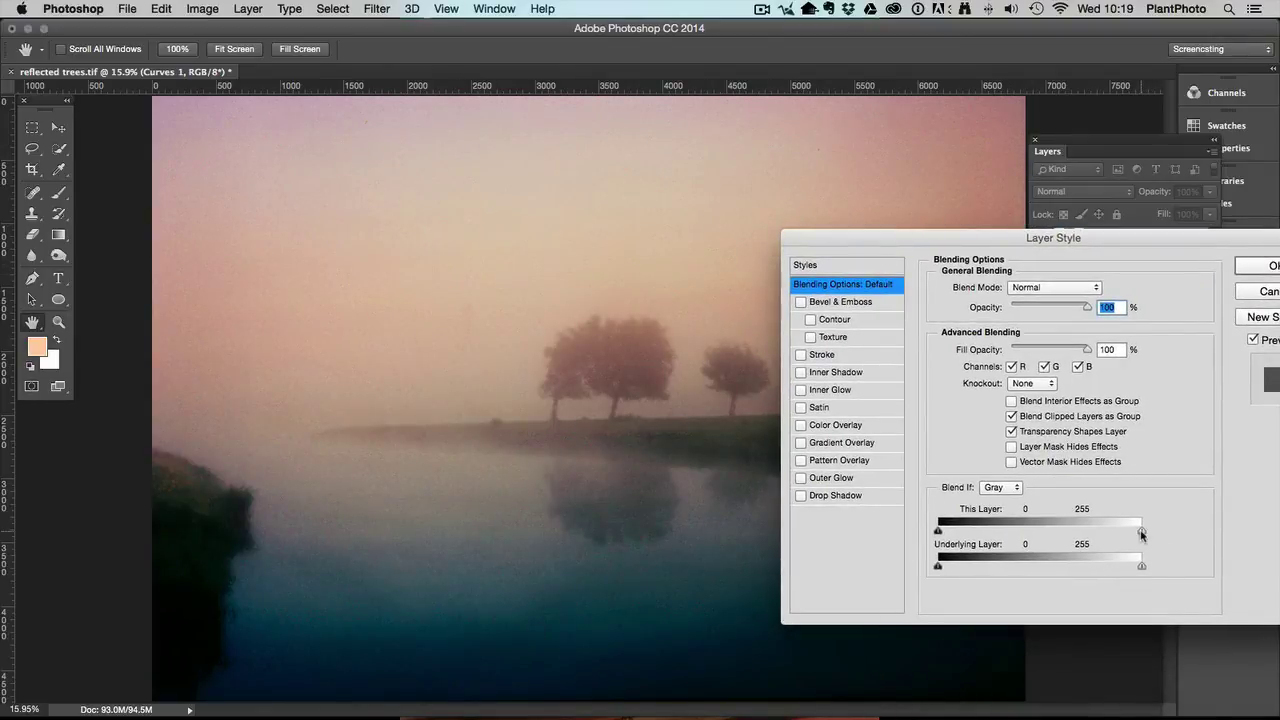
left_click_drag(1141, 533, 1067, 528)
left_click_drag(1065, 531, 1008, 527, "alt")
left_click_drag(1068, 530, 1013, 531)
left_click(1275, 268)
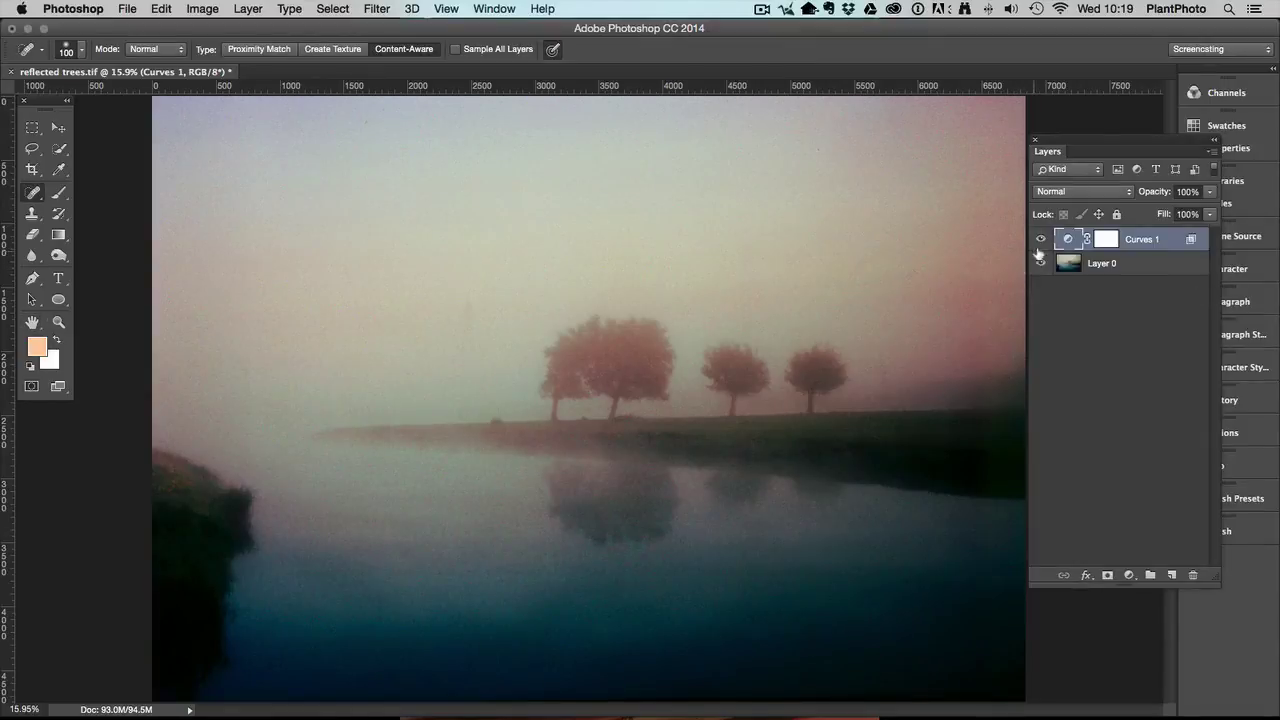
Step: Compare Curves 1 off and on, then switch to the 2008-11-12-j0000-pers-0035.dng tree photo
left_click(1041, 241)
left_click(1041, 241)
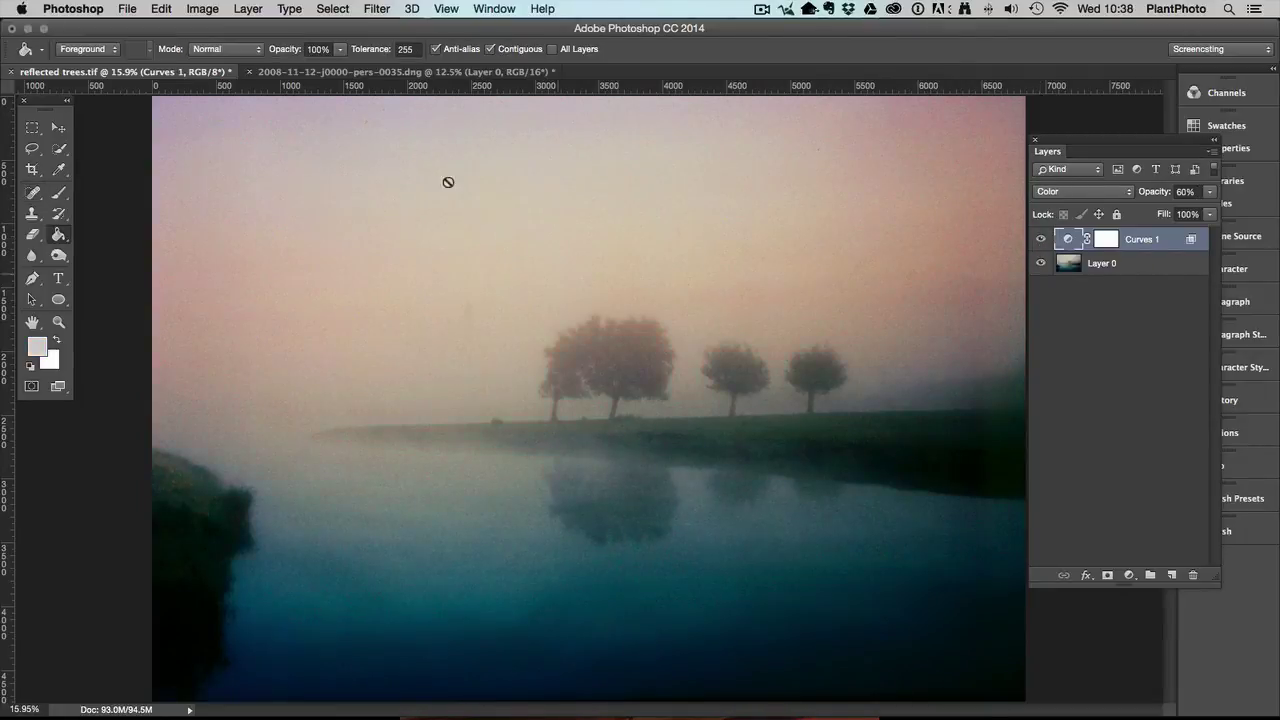
left_click(310, 73)
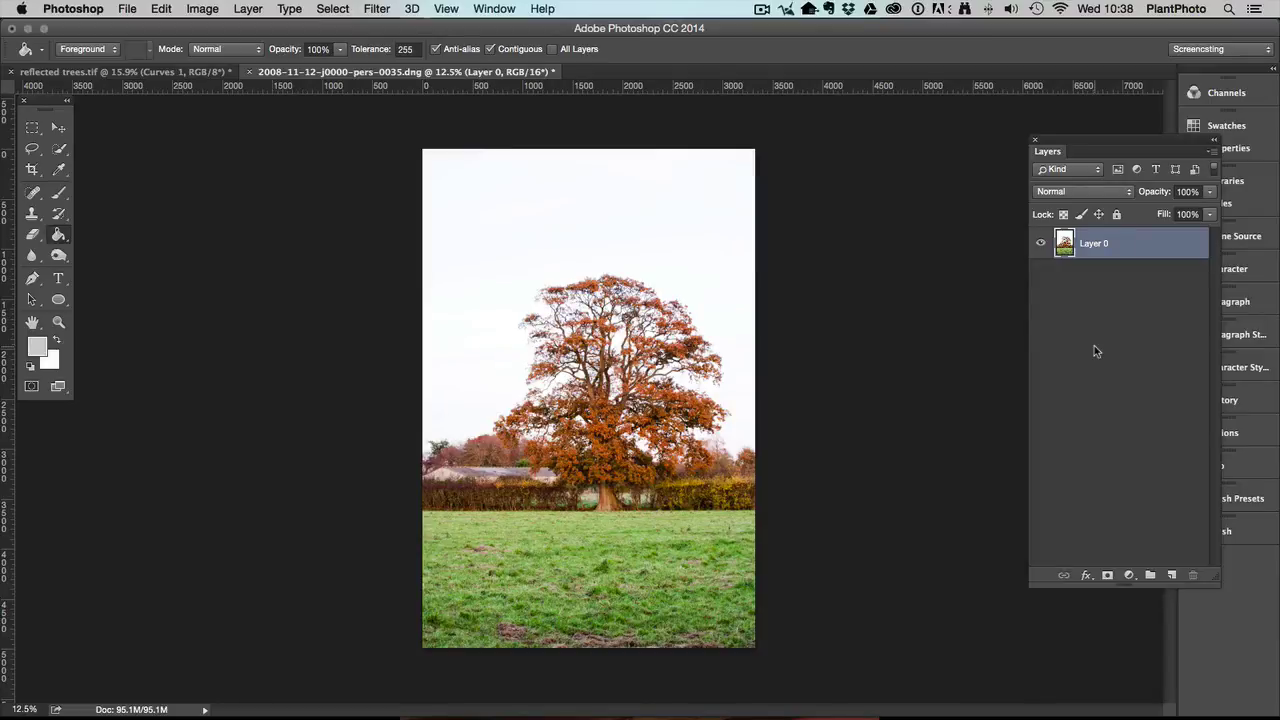
Step: Split Layer 0's This Layer white Blend If slider to 219/248, making the white sky transparent
double_click(1163, 253)
left_click_drag(855, 197, 1111, 82)
left_click_drag(1216, 368, 1188, 374)
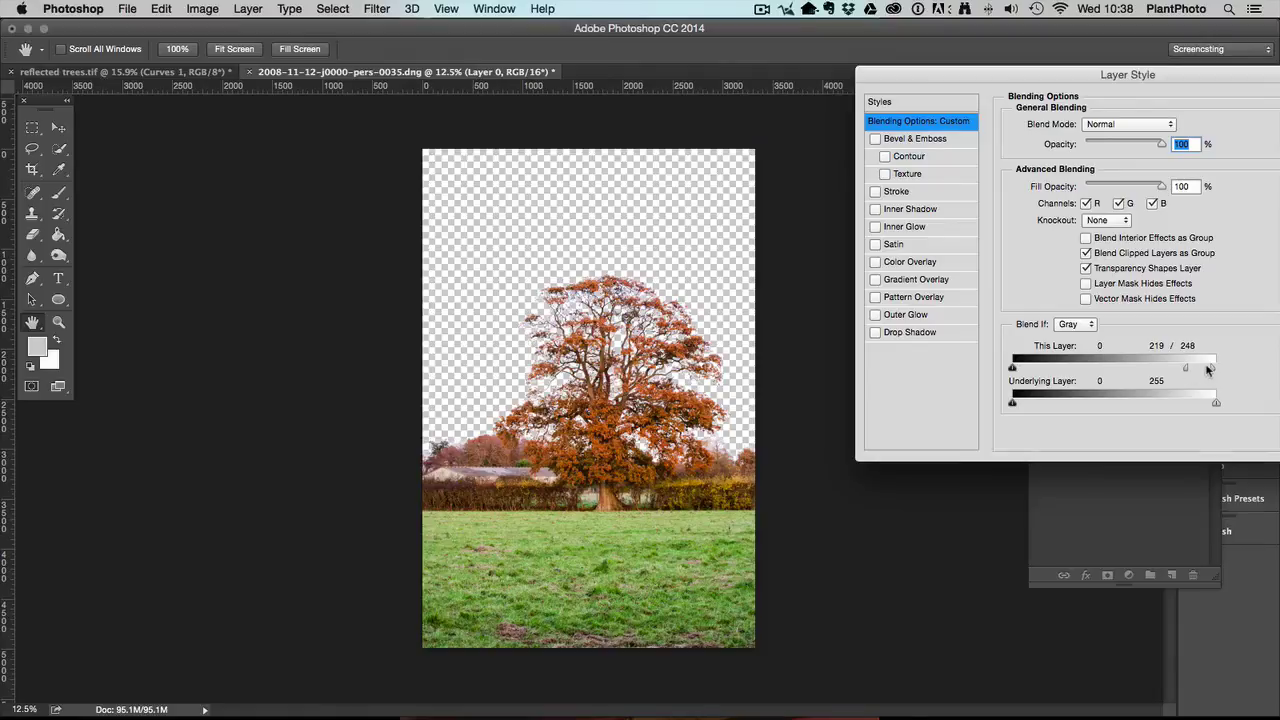
left_click_drag(1188, 74, 983, 66)
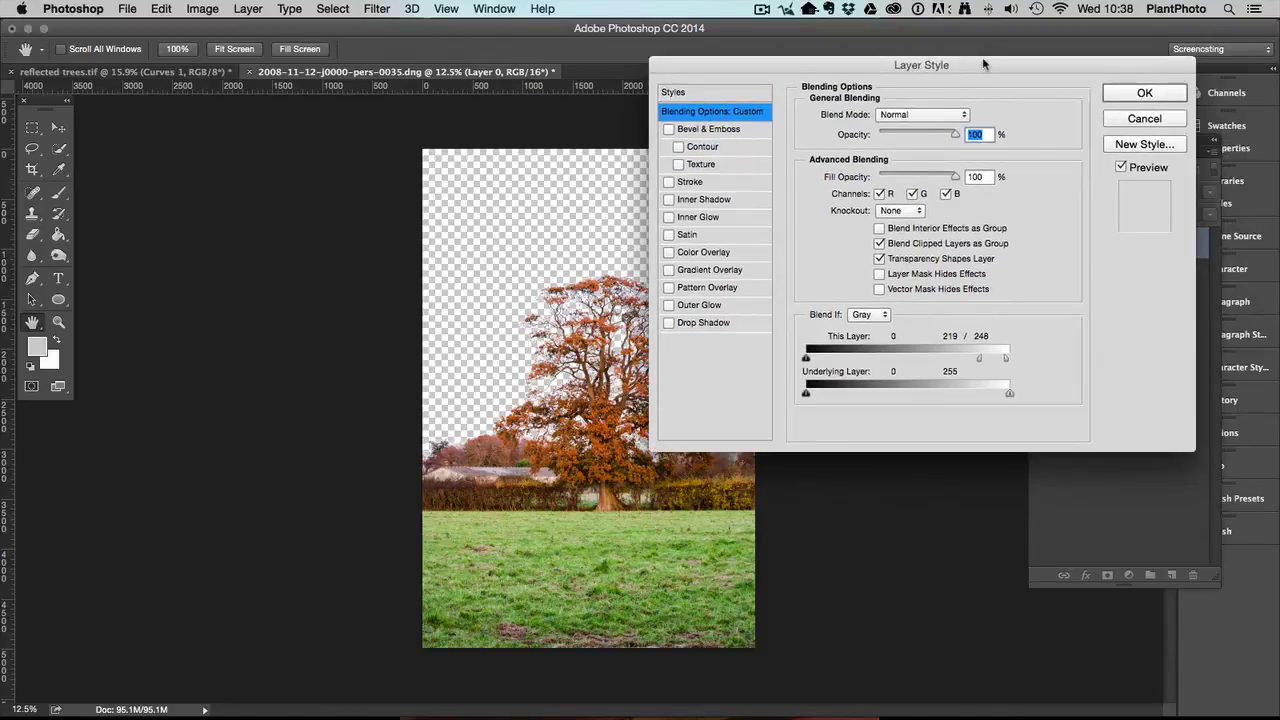
left_click(1145, 95)
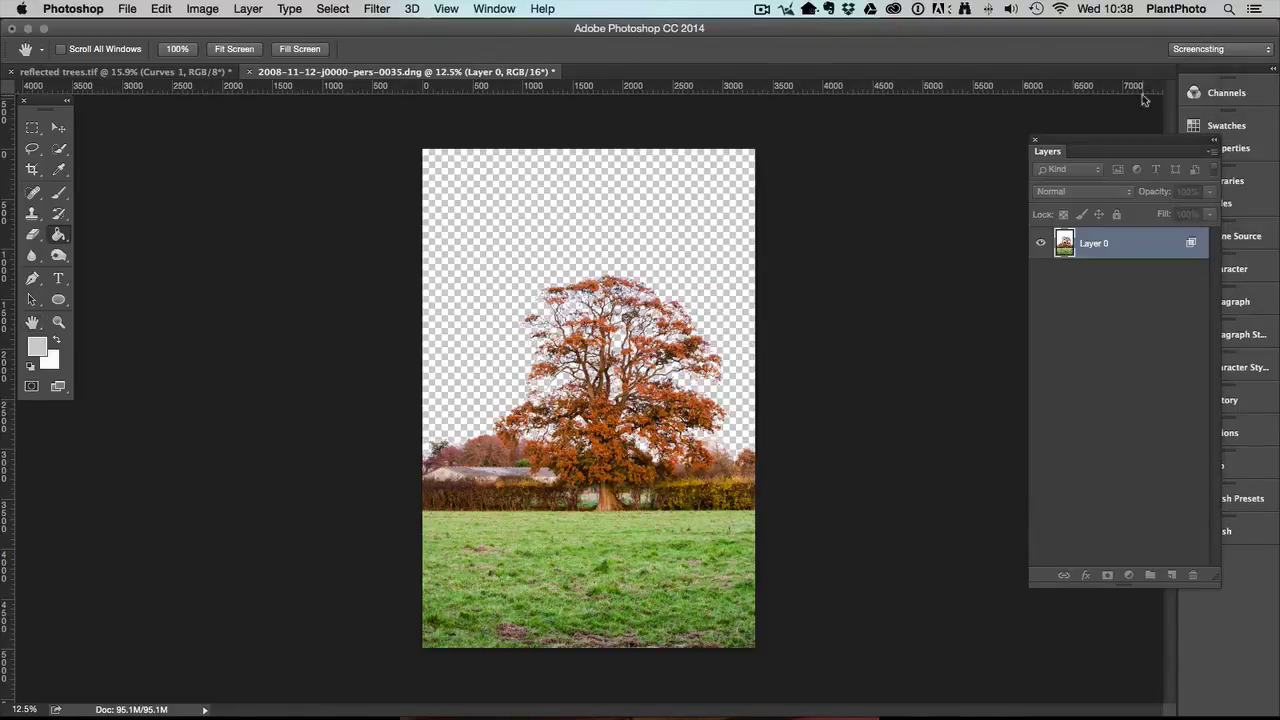